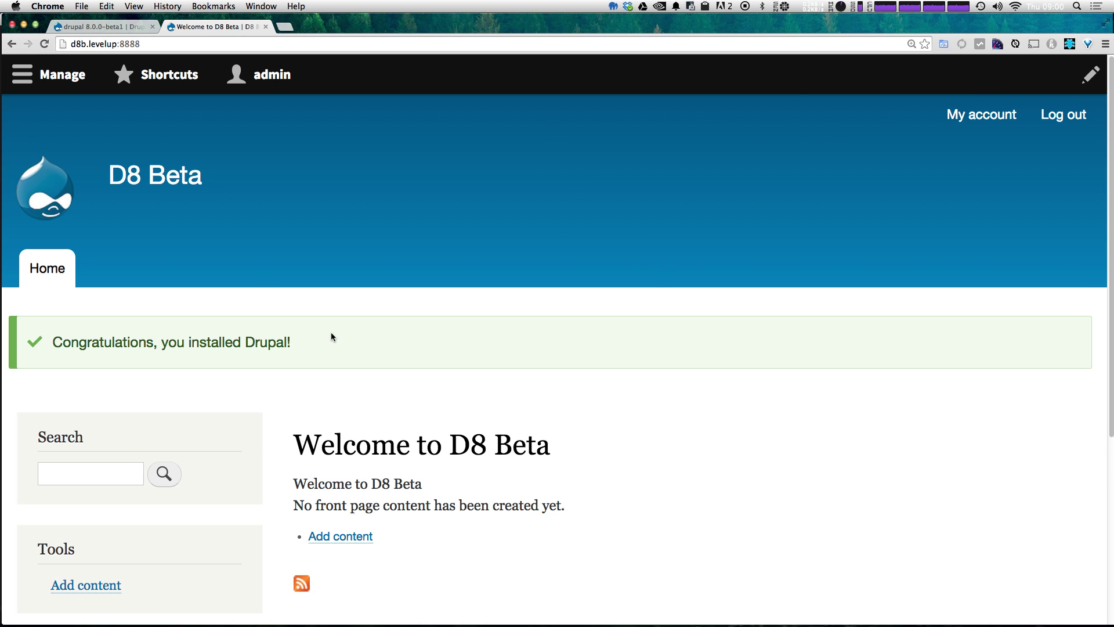
Step: Highlight the installation message, then view the admin, Shortcuts and Manage toolbar trays
{"action": "left_click_drag", "start_coordinate": [328, 371], "coordinate": [57, 346]}
{"action": "left_click", "coordinate": [564, 369]}
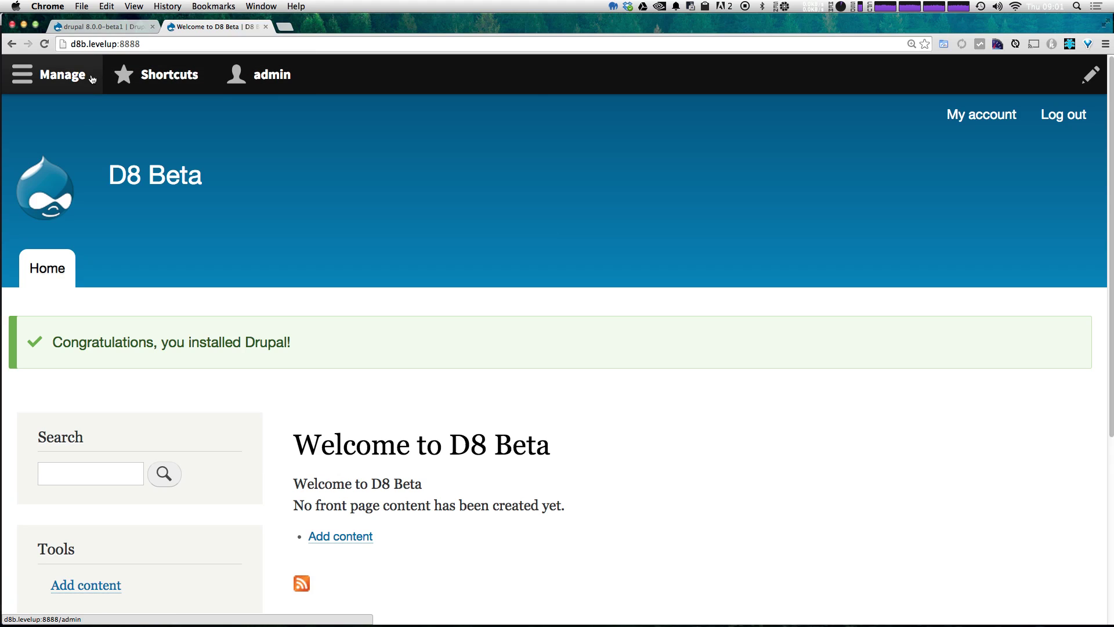
{"action": "left_click", "coordinate": [298, 81]}
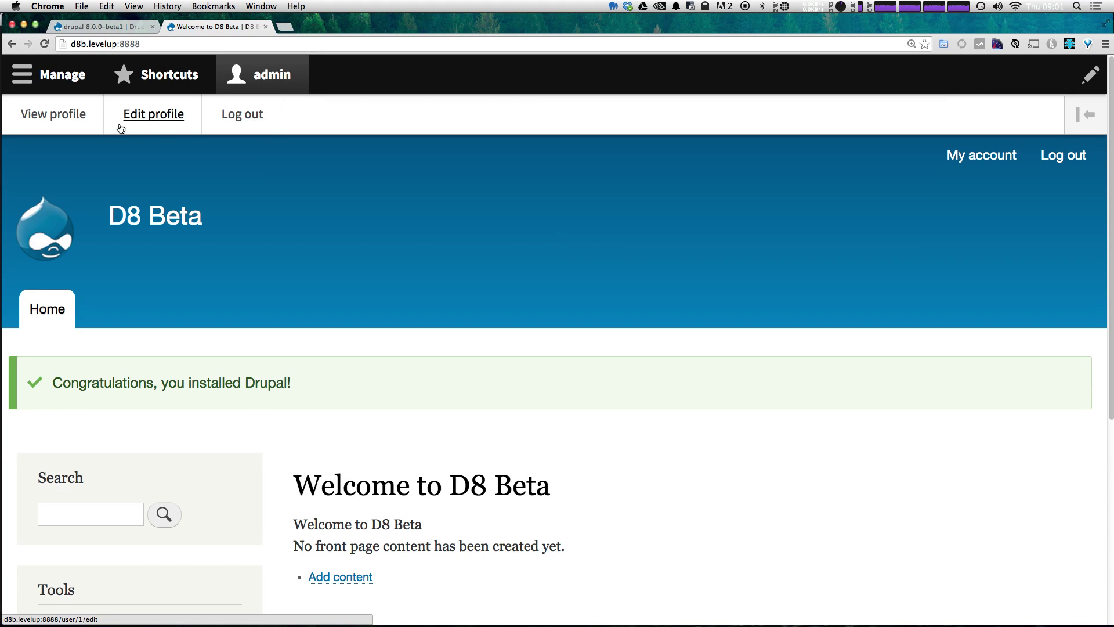
{"action": "left_click", "coordinate": [192, 77]}
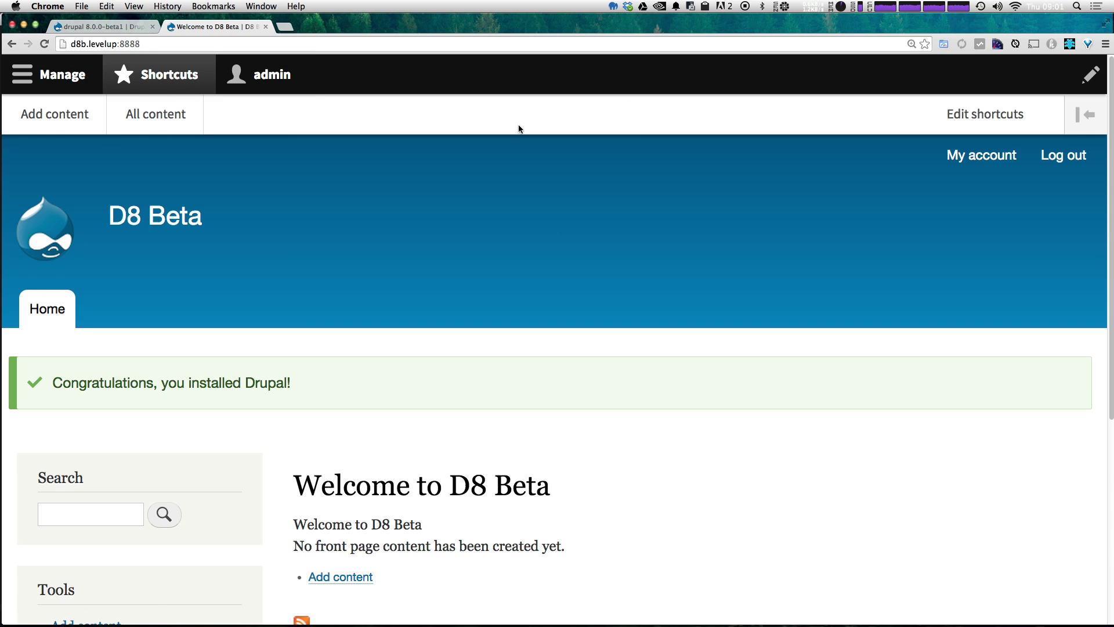
{"action": "left_click", "coordinate": [26, 72]}
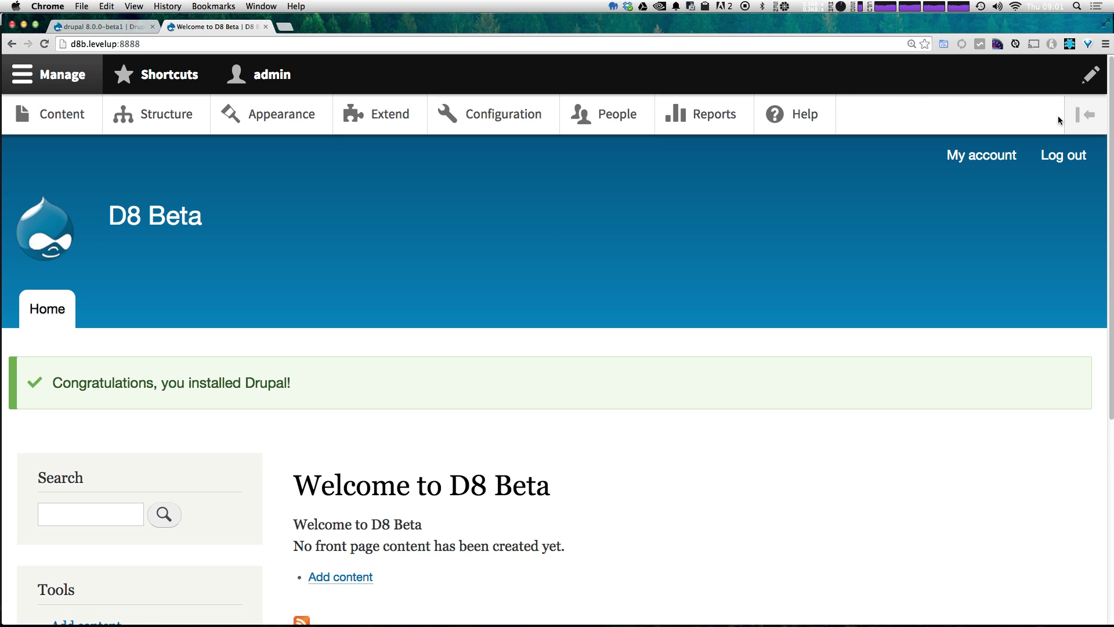
Step: Make the Manage tray a vertical sidebar, toggle it repeatedly, and open Content
{"action": "left_click", "coordinate": [1090, 119]}
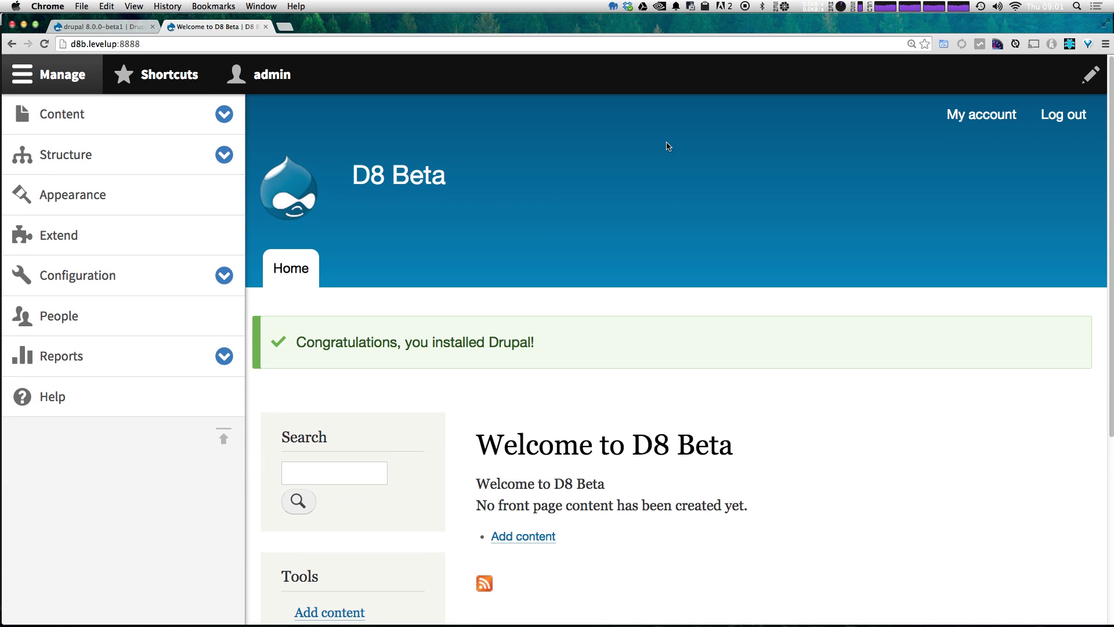
{"action": "left_click", "coordinate": [50, 76]}
{"action": "left_click", "coordinate": [36, 81]}
{"action": "left_click", "coordinate": [36, 80]}
{"action": "left_click", "coordinate": [36, 80]}
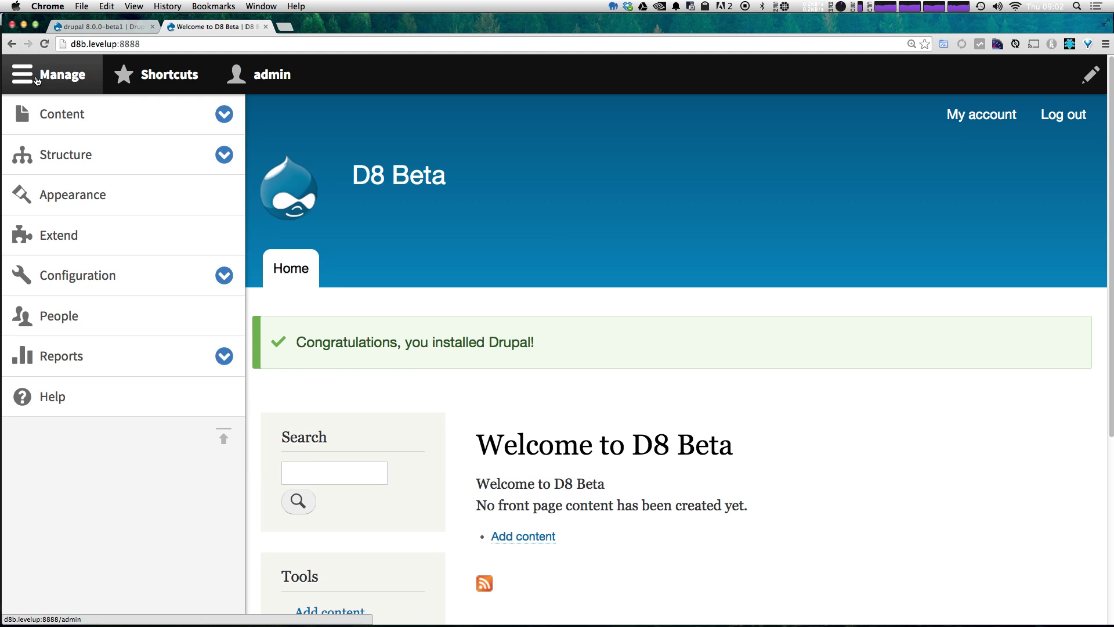
{"action": "left_click", "coordinate": [37, 80]}
{"action": "left_click", "coordinate": [36, 80]}
{"action": "left_click", "coordinate": [36, 80]}
{"action": "left_click", "coordinate": [37, 80]}
{"action": "left_click", "coordinate": [36, 80]}
{"action": "left_click", "coordinate": [37, 80]}
{"action": "left_click", "coordinate": [59, 114]}
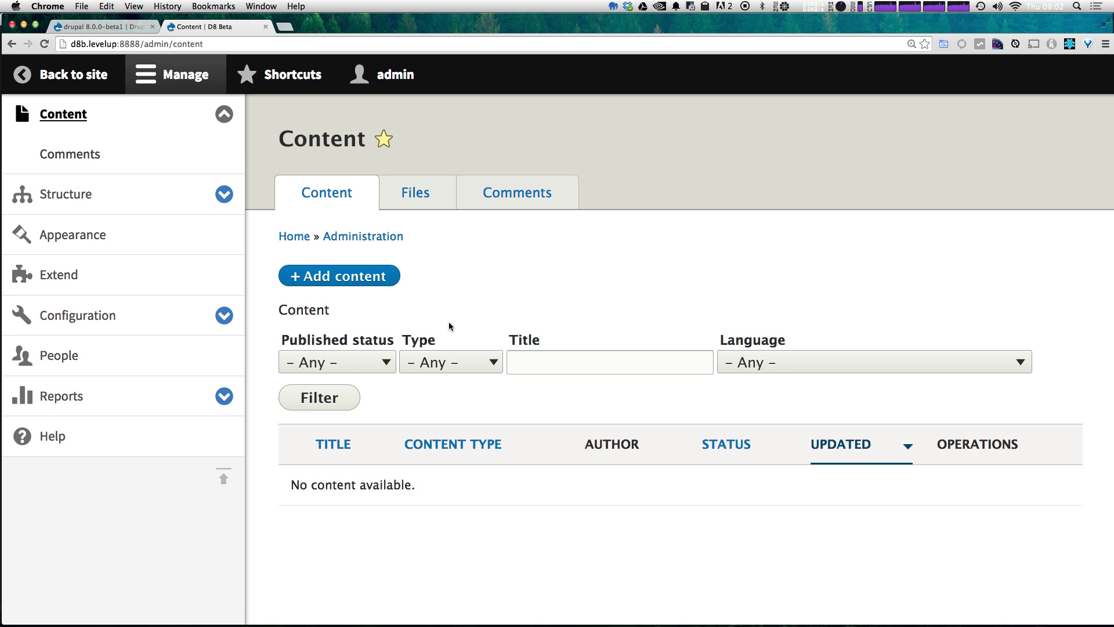
Step: Start a new Basic page from Add content and look over its form
{"action": "left_click", "coordinate": [366, 273]}
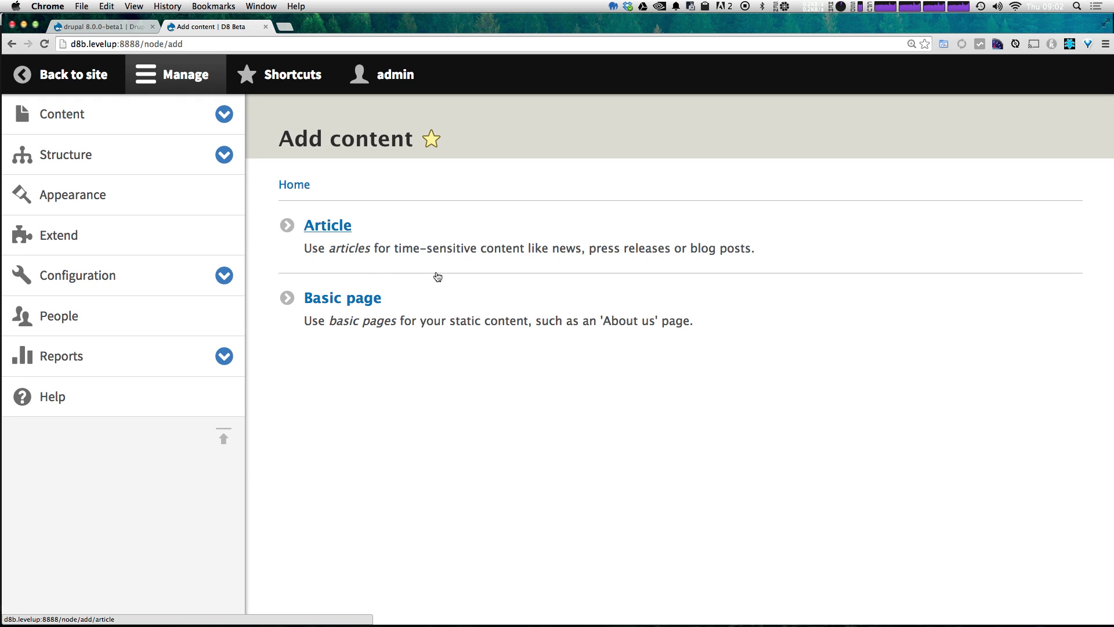
{"action": "left_click", "coordinate": [380, 315]}
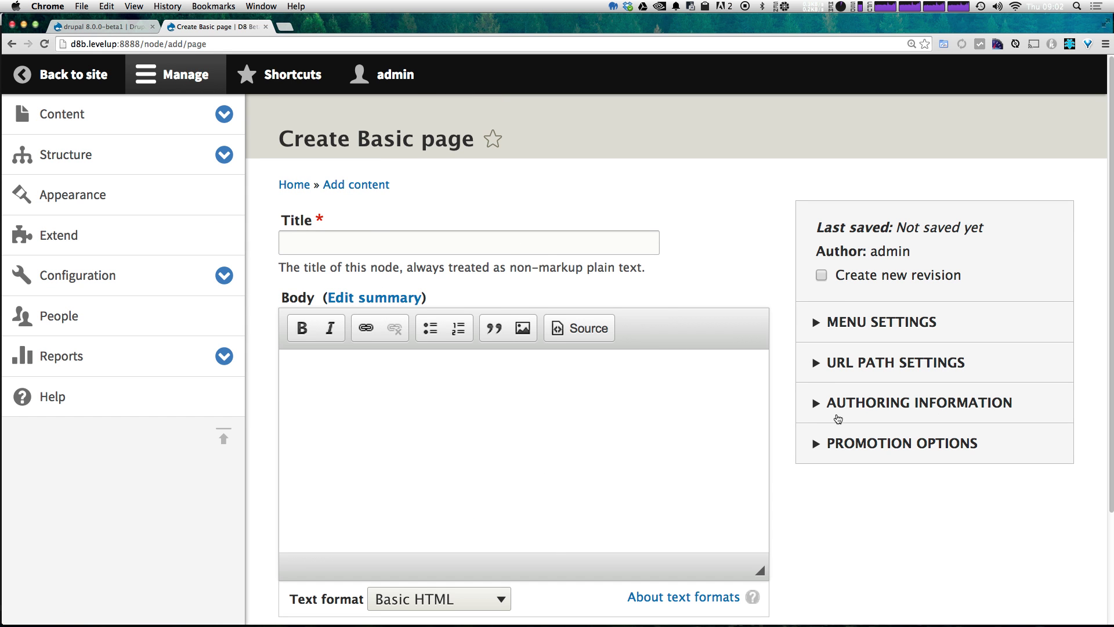
{"action": "scroll", "coordinate": [721, 448], "scroll_direction": "down", "scroll_amount": 3}
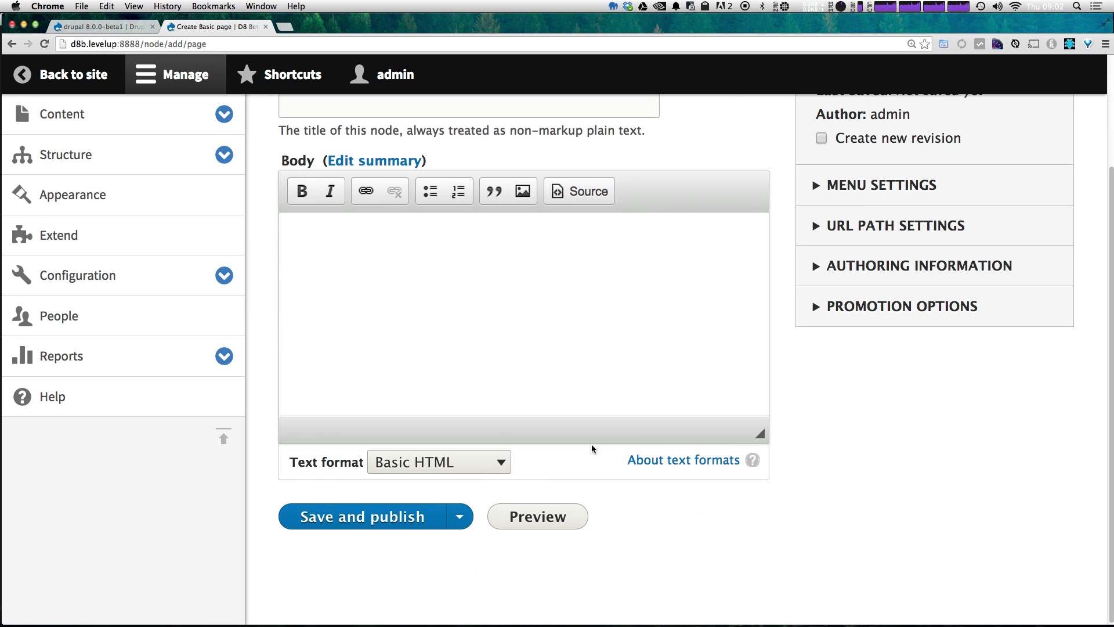
{"action": "scroll", "coordinate": [661, 264], "scroll_direction": "up", "scroll_amount": 3}
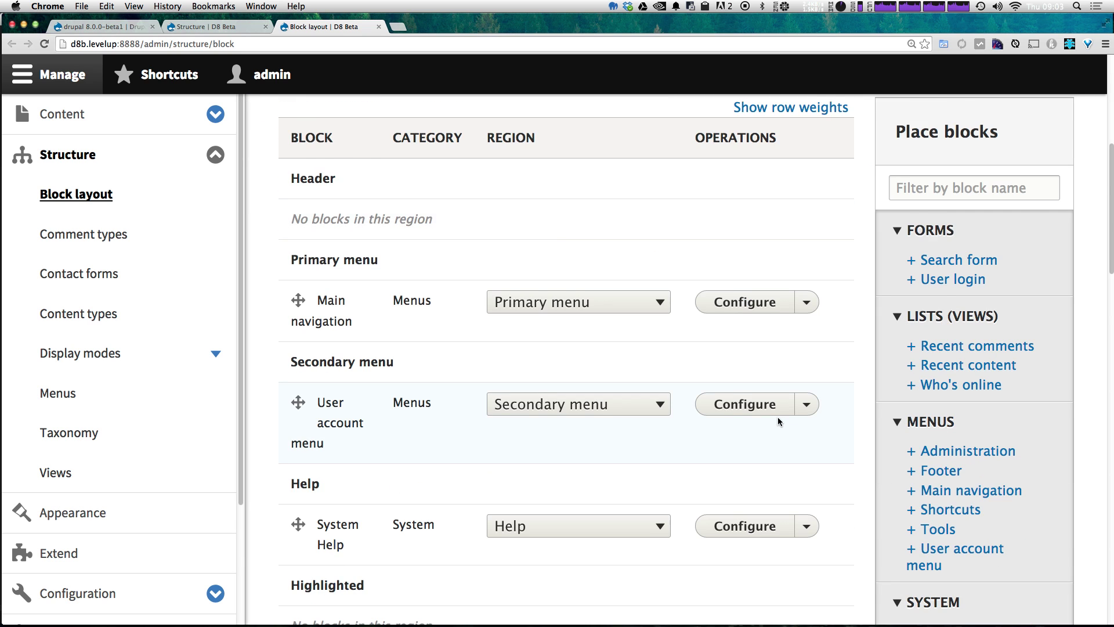
{"action": "scroll", "coordinate": [778, 417], "scroll_direction": "down", "scroll_amount": 3}
Step: Return to the Structure tab, scroll down its list, and open Menus
{"action": "scroll", "coordinate": [778, 416], "scroll_direction": "up", "scroll_amount": 5}
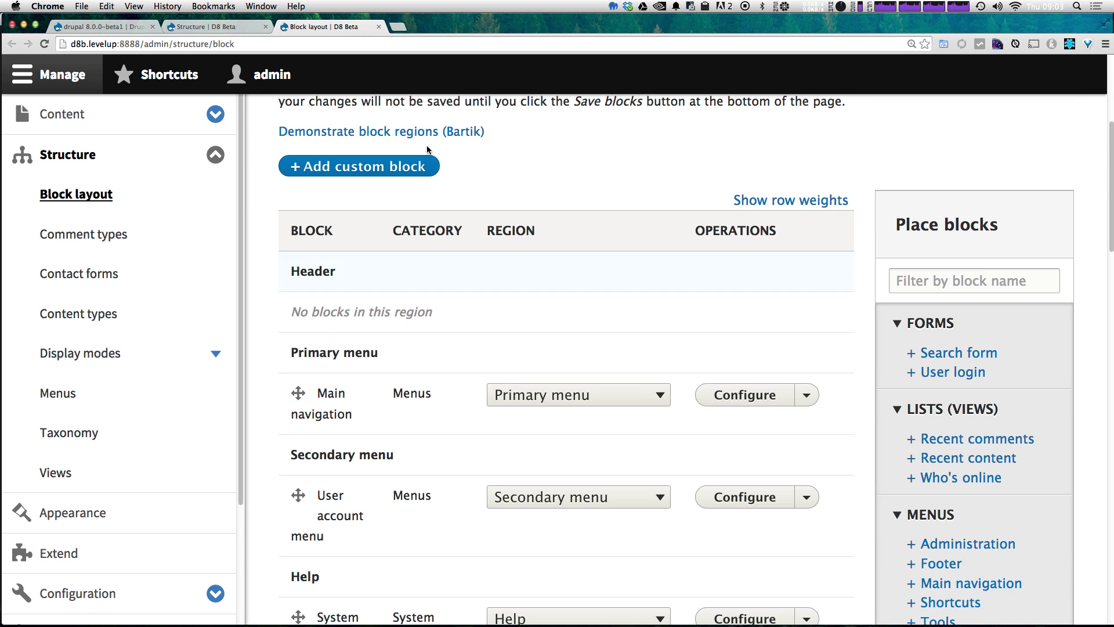
{"action": "left_click", "coordinate": [189, 25]}
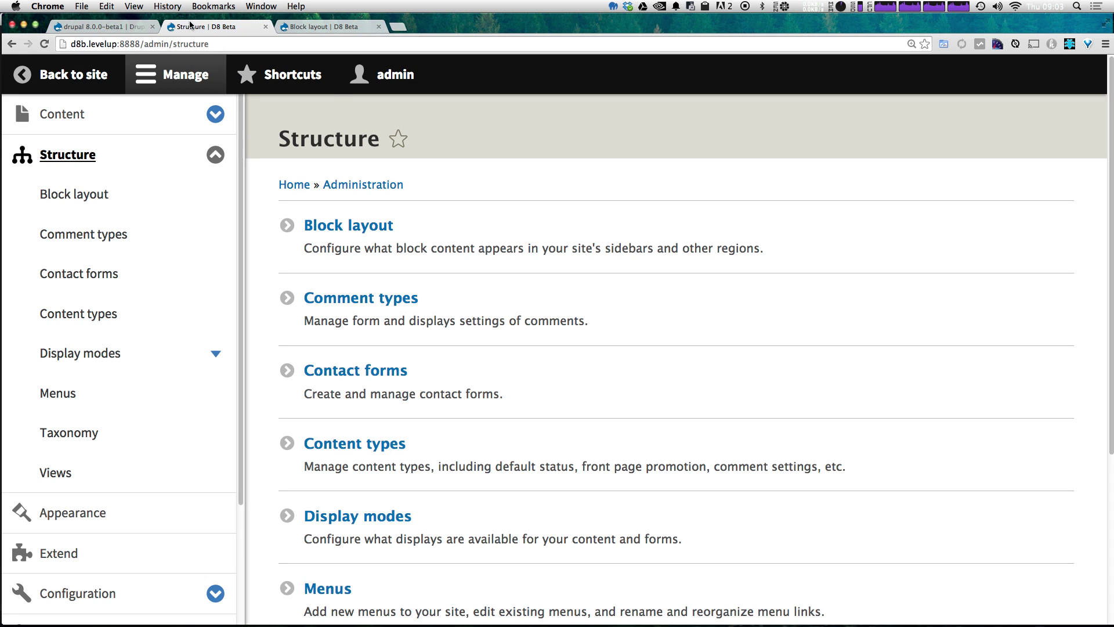
{"action": "scroll", "coordinate": [436, 331], "scroll_direction": "down", "scroll_amount": 2}
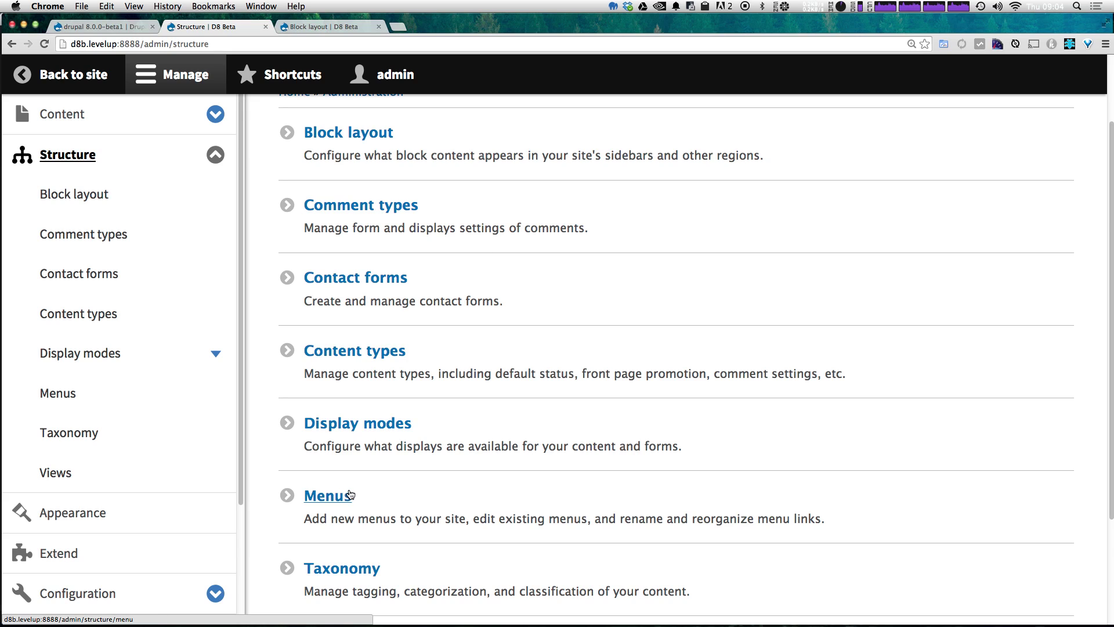
{"action": "scroll", "coordinate": [345, 494], "scroll_direction": "down", "scroll_amount": 3}
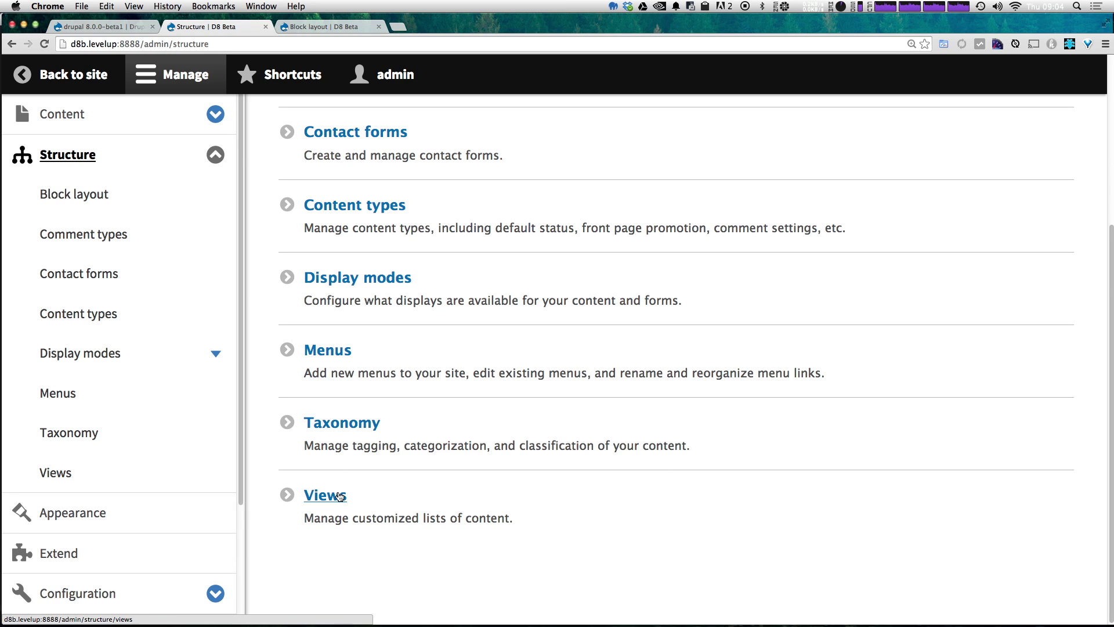
{"action": "left_click", "coordinate": [334, 355]}
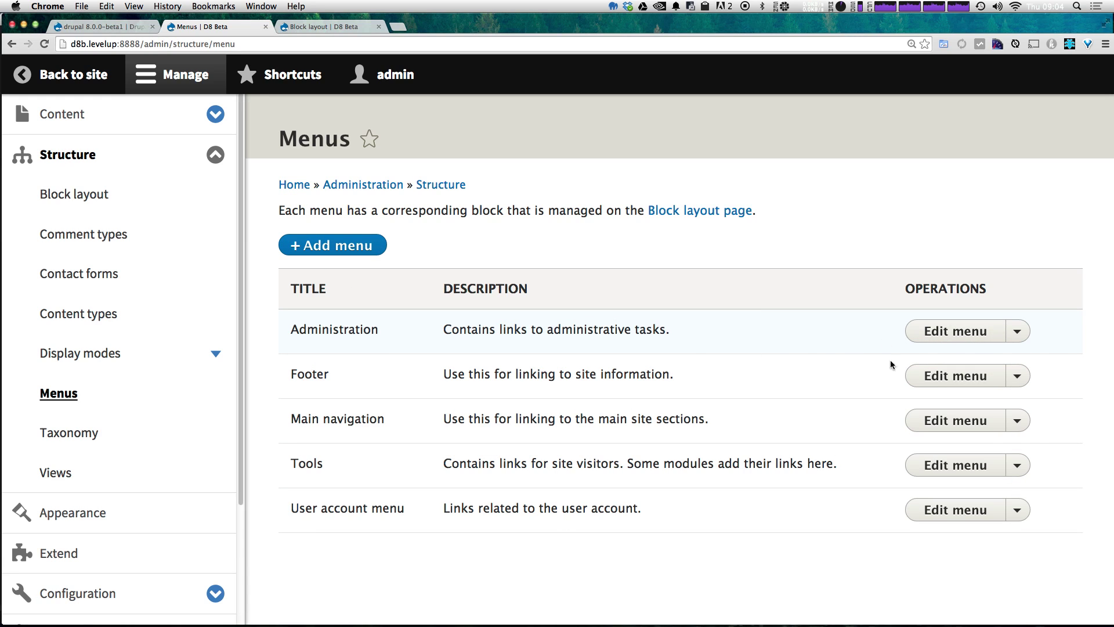
Step: Open the Footer menu's edit page, then go to Appearance
{"action": "left_click", "coordinate": [934, 374]}
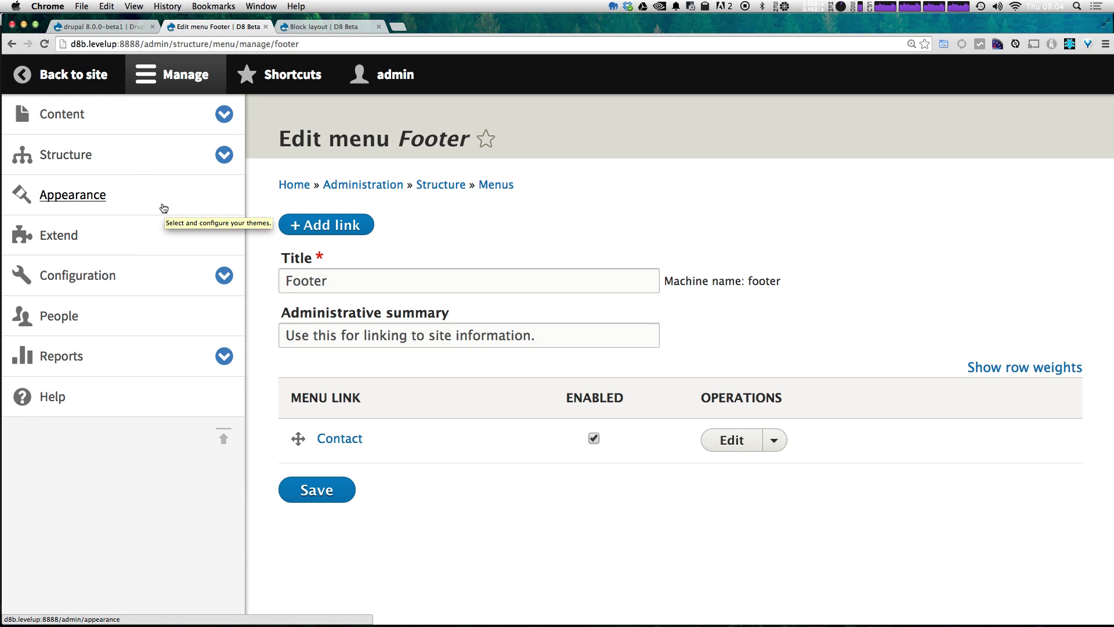
{"action": "left_click", "coordinate": [141, 192]}
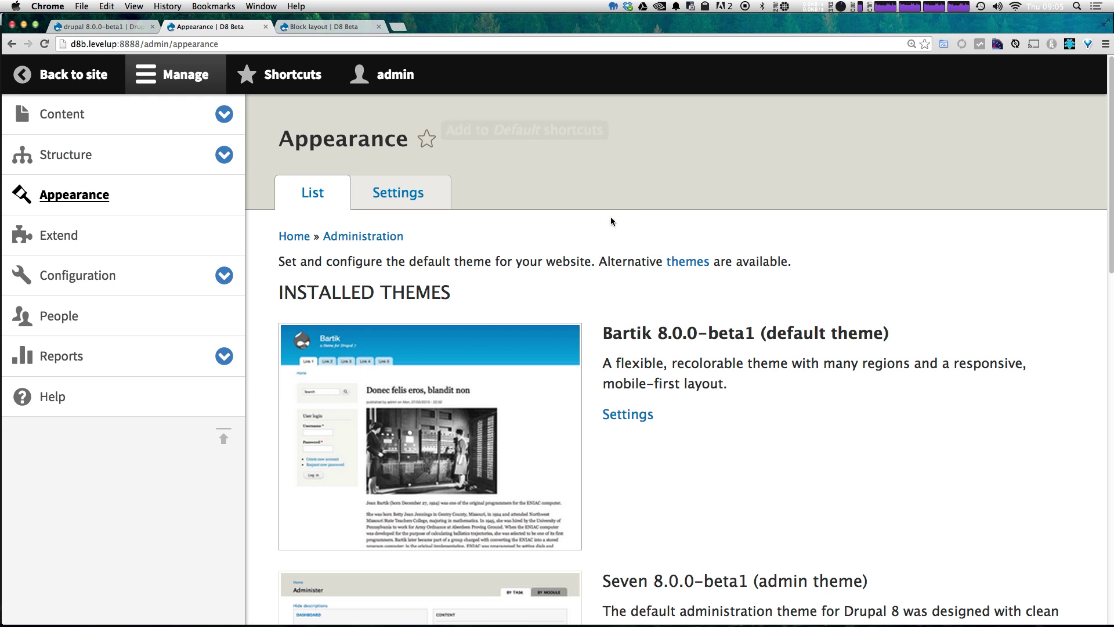
Step: Open the Extend module list from the Manage sidebar
{"action": "left_click", "coordinate": [79, 242]}
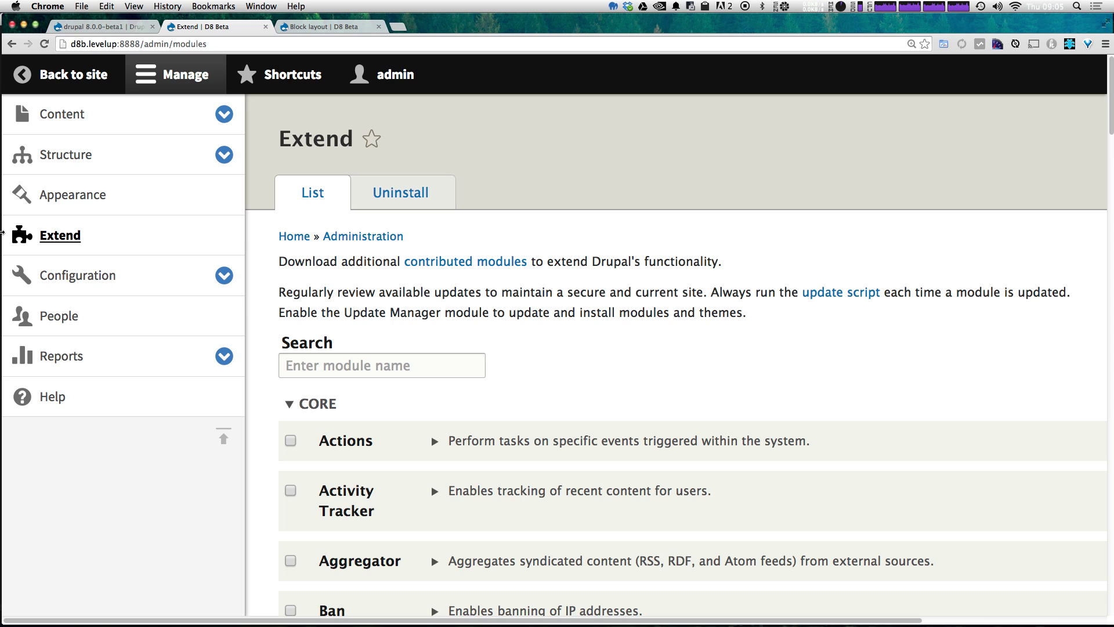
Step: Filter the Extend module list by searching for 'Views'
{"action": "mouse_move", "coordinate": [266, 606]}
{"action": "scroll", "coordinate": [444, 332], "scroll_direction": "down", "scroll_amount": 3}
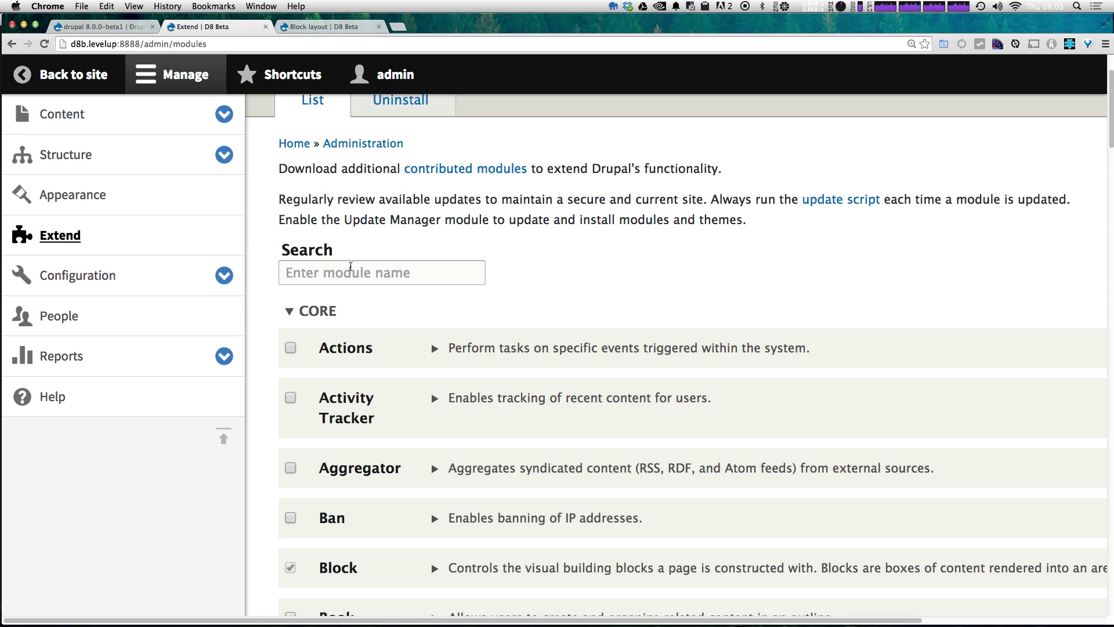
{"action": "left_click_drag", "start_coordinate": [299, 249], "coordinate": [389, 250]}
{"action": "left_click", "coordinate": [380, 275]}
{"action": "type", "text": "Views"}
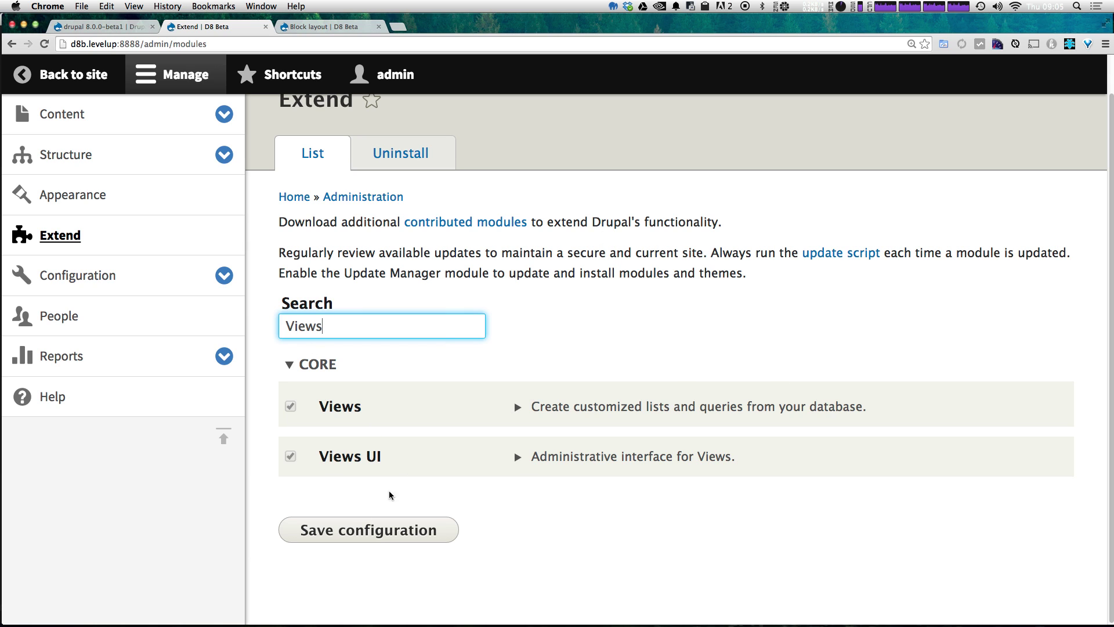
Step: Expand the Views UI and Views module details to read them
{"action": "left_click", "coordinate": [517, 458]}
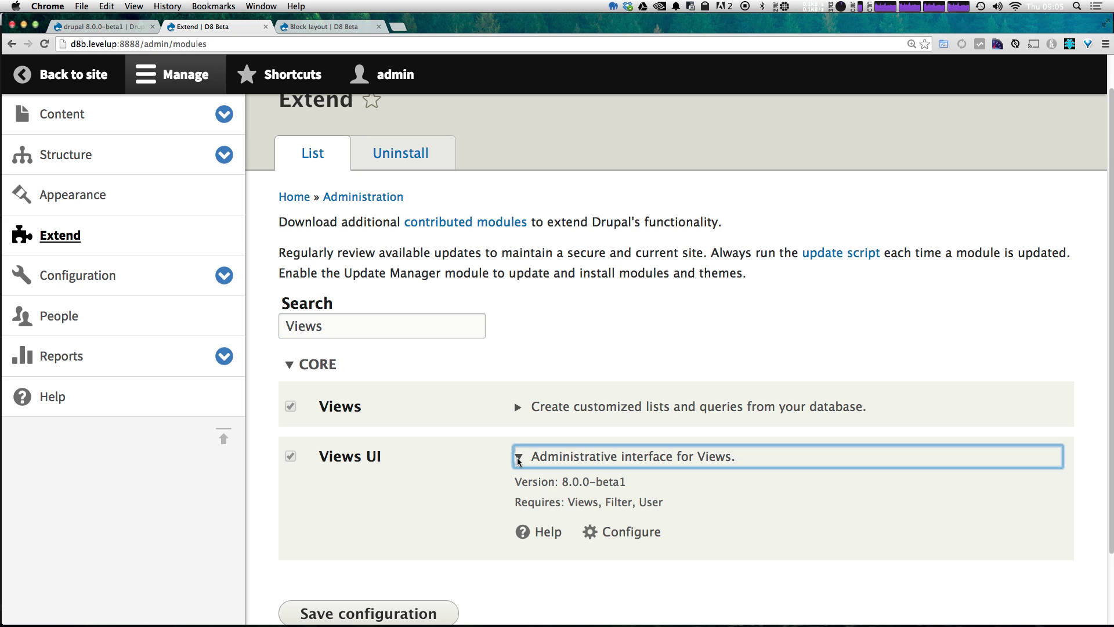
{"action": "left_click", "coordinate": [518, 407]}
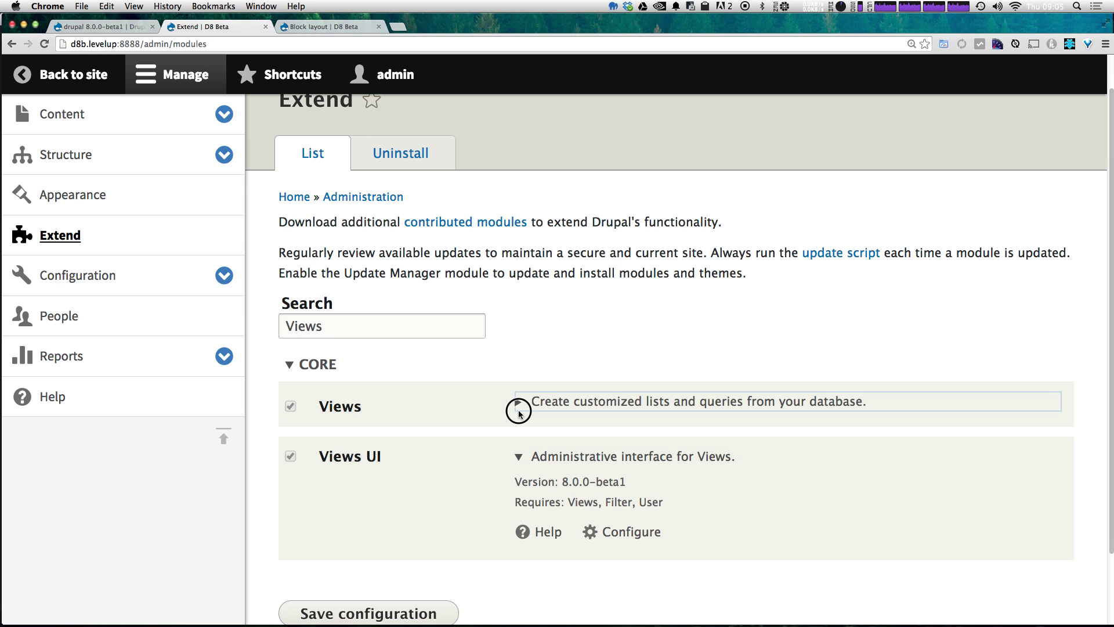
{"action": "scroll", "coordinate": [600, 500], "scroll_direction": "down", "scroll_amount": 3}
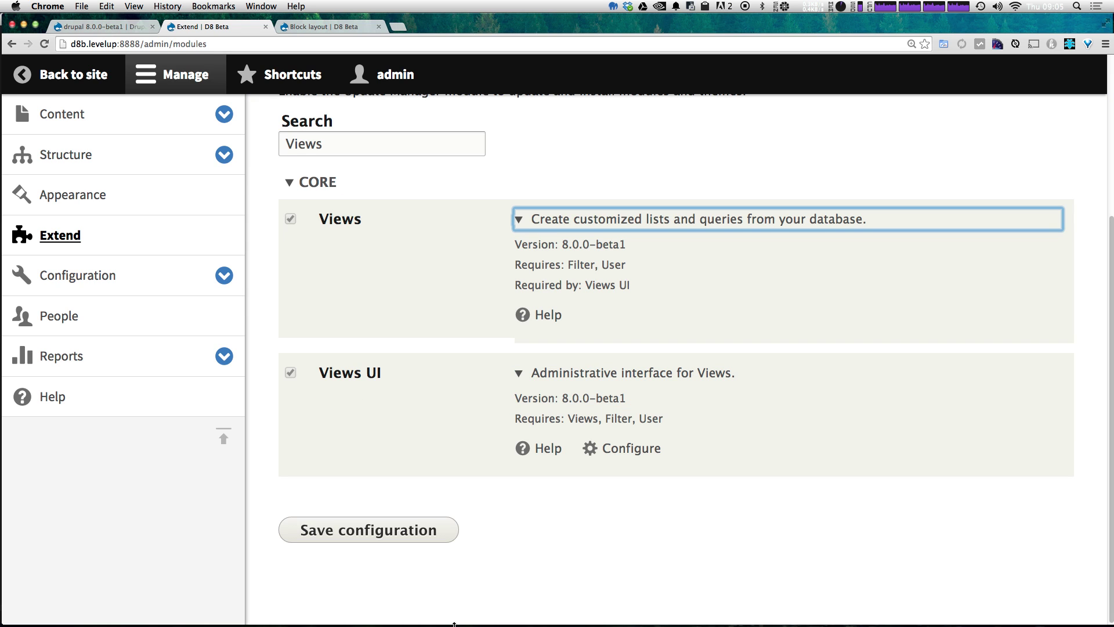
{"action": "scroll", "coordinate": [381, 516], "scroll_direction": "up", "scroll_amount": 3}
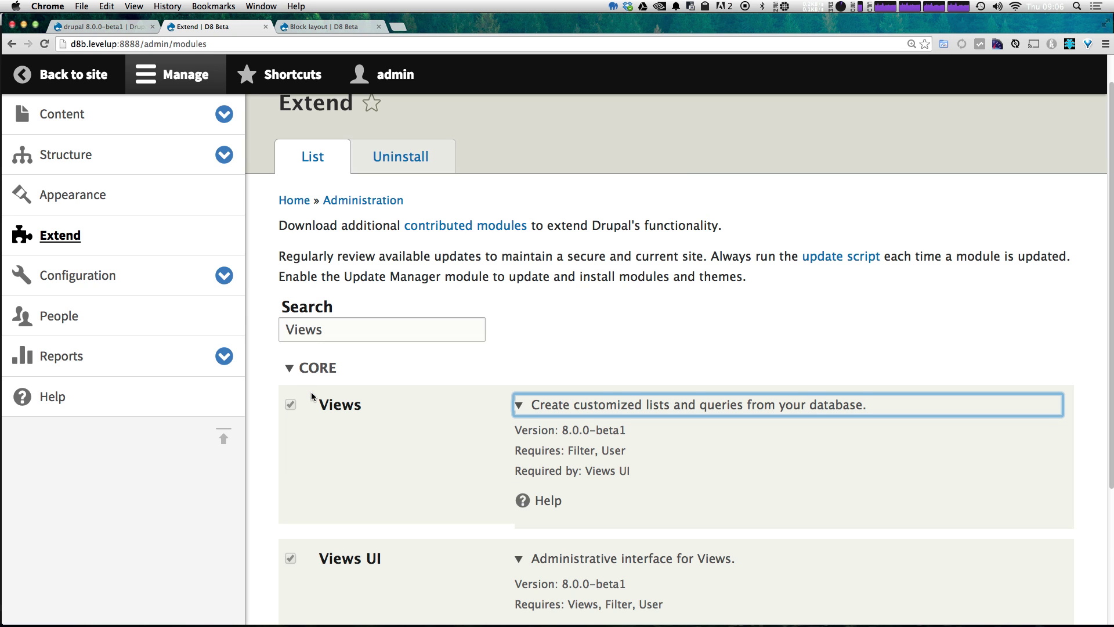
{"action": "left_click", "coordinate": [87, 281]}
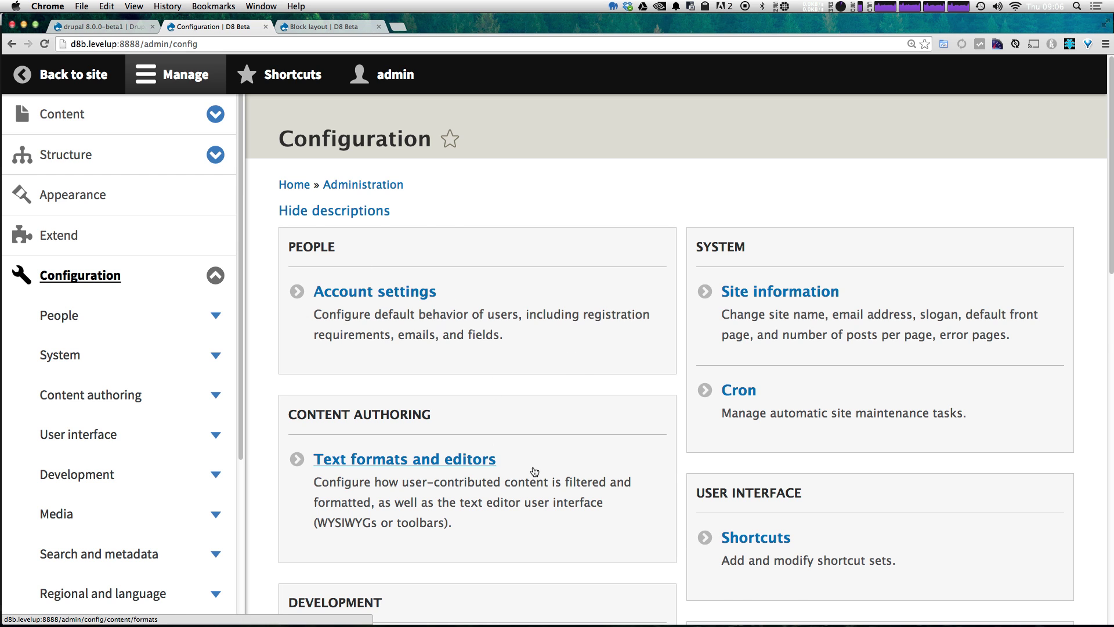
Step: Scroll through the Configuration sections, collapse its sidebar items, and open People
{"action": "scroll", "coordinate": [531, 467], "scroll_direction": "down", "scroll_amount": 5}
{"action": "scroll", "coordinate": [499, 508], "scroll_direction": "down", "scroll_amount": 2}
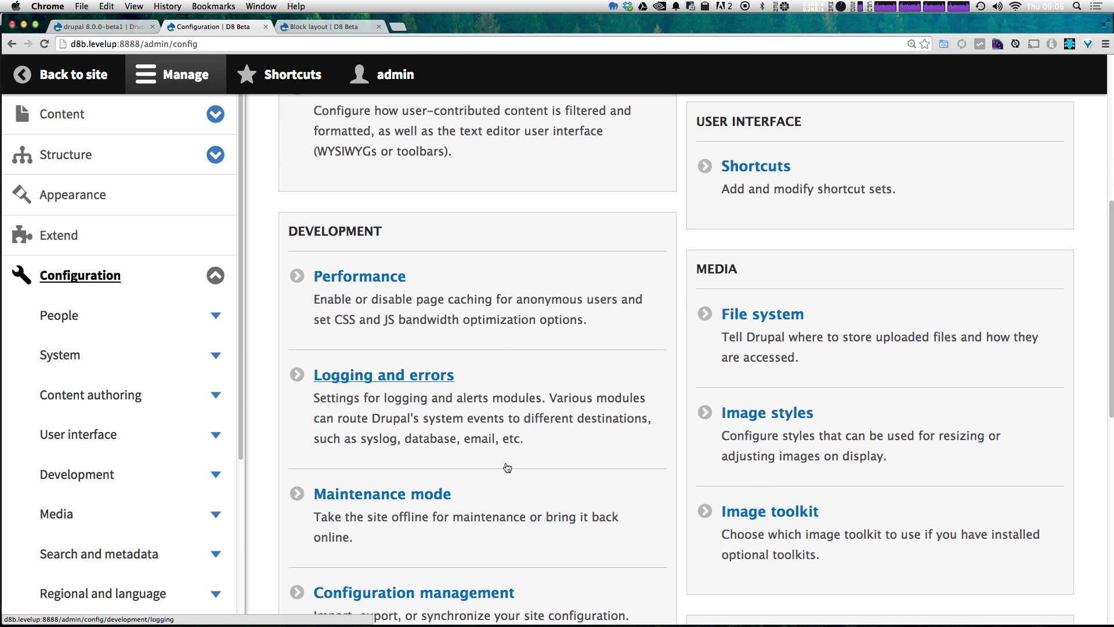
{"action": "scroll", "coordinate": [886, 366], "scroll_direction": "down", "scroll_amount": 3}
{"action": "scroll", "coordinate": [886, 364], "scroll_direction": "down", "scroll_amount": 5}
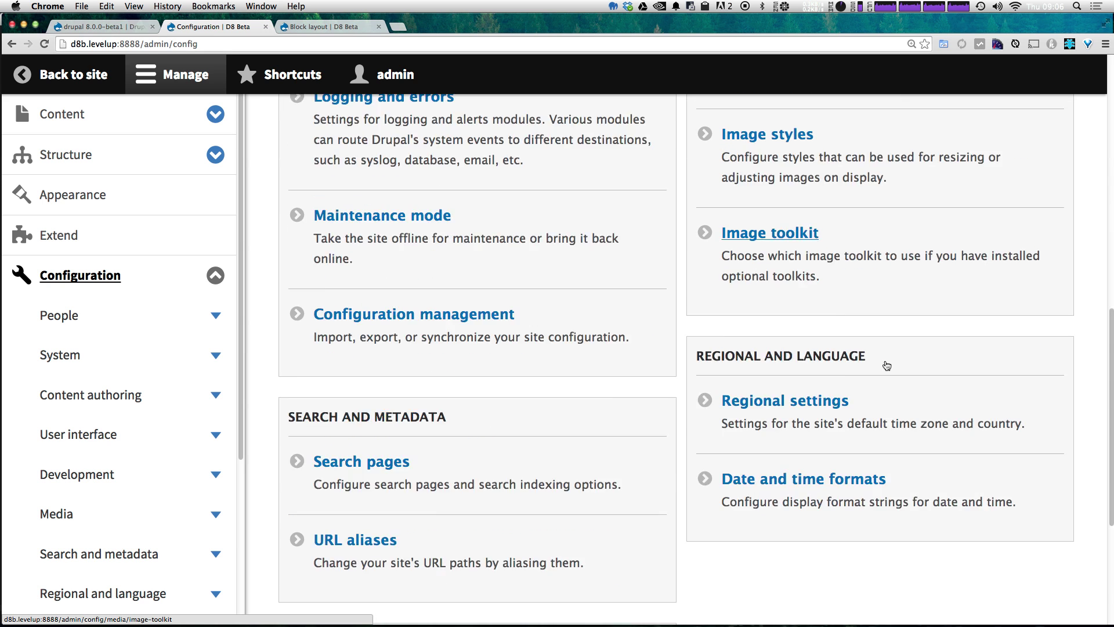
{"action": "scroll", "coordinate": [883, 364], "scroll_direction": "up", "scroll_amount": 15}
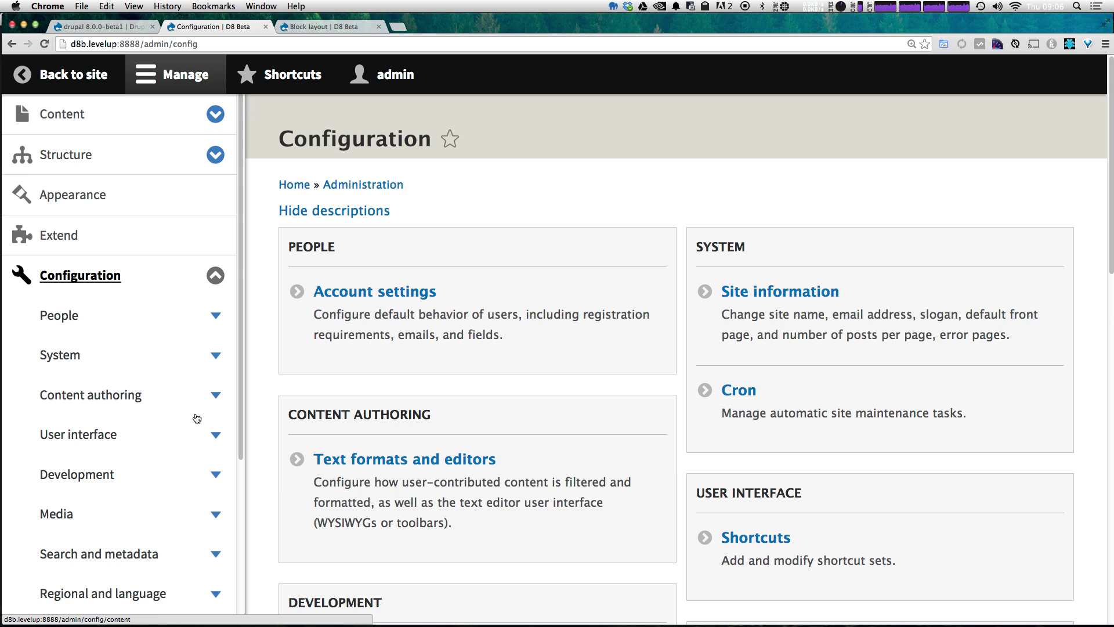
{"action": "left_click", "coordinate": [216, 276]}
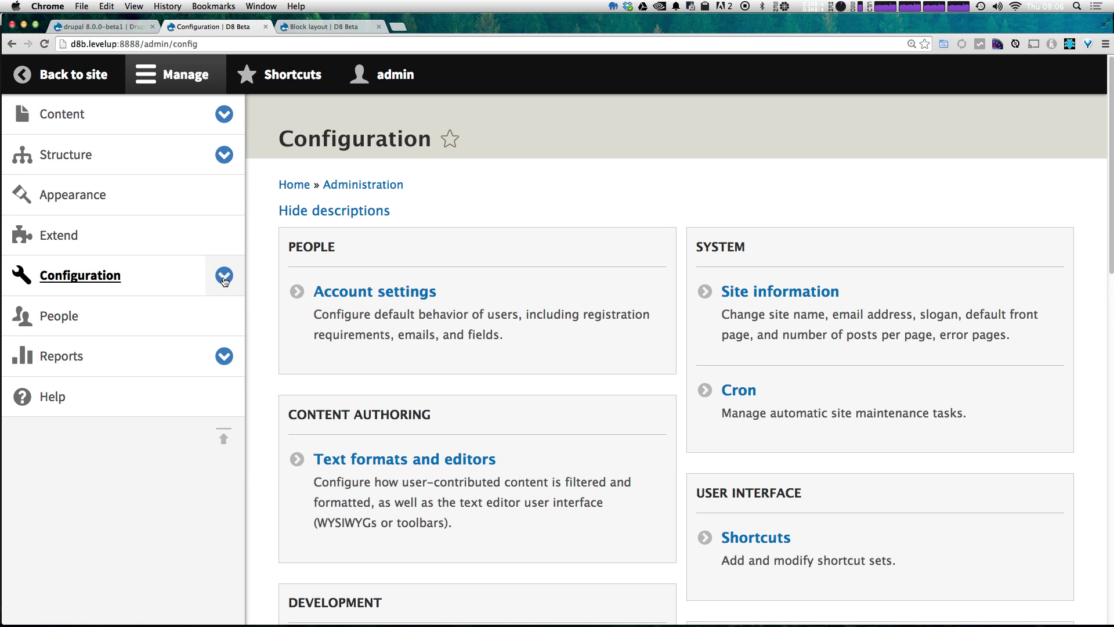
{"action": "left_click", "coordinate": [218, 316]}
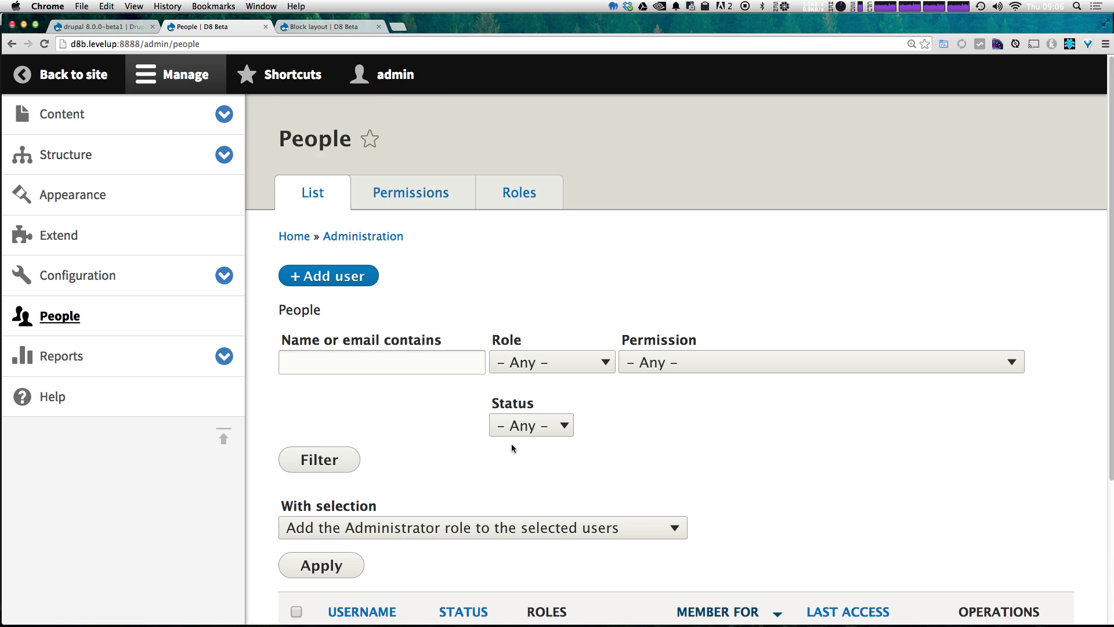
Step: Expand Reports, view Recent log messages, then go back to People
{"action": "scroll", "coordinate": [512, 443], "scroll_direction": "down", "scroll_amount": 3}
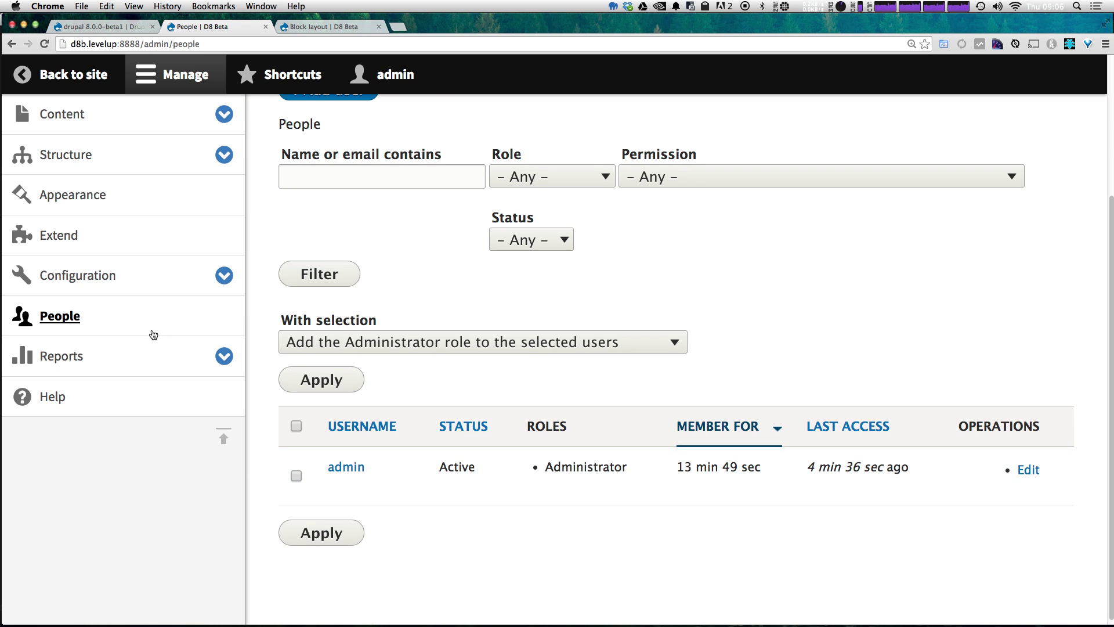
{"action": "left_click", "coordinate": [210, 365]}
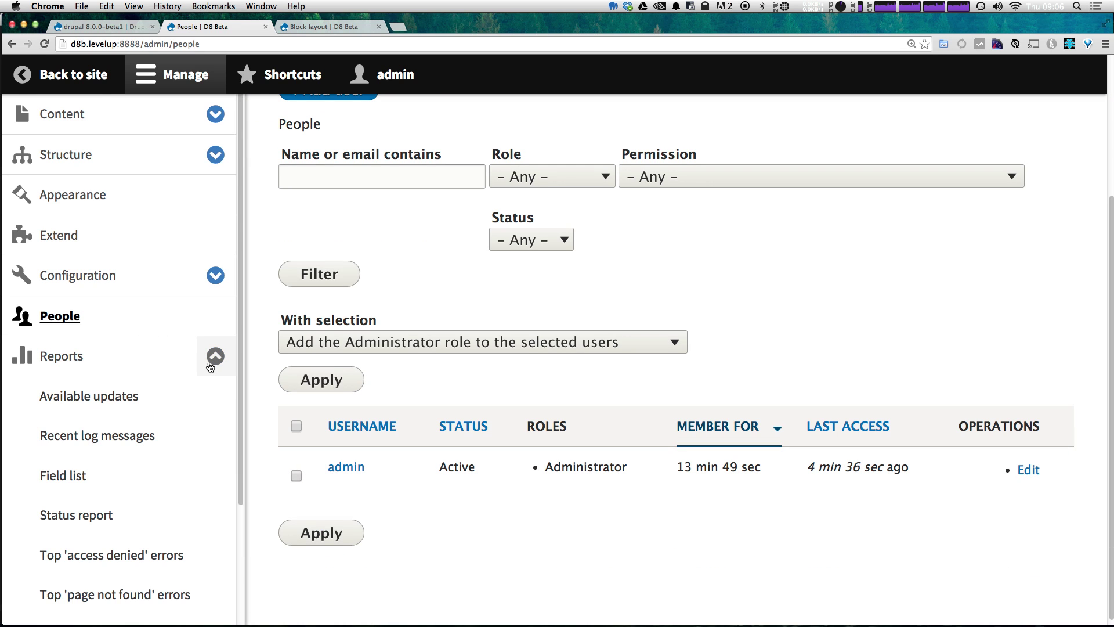
{"action": "scroll", "coordinate": [210, 365], "scroll_direction": "down", "scroll_amount": 3}
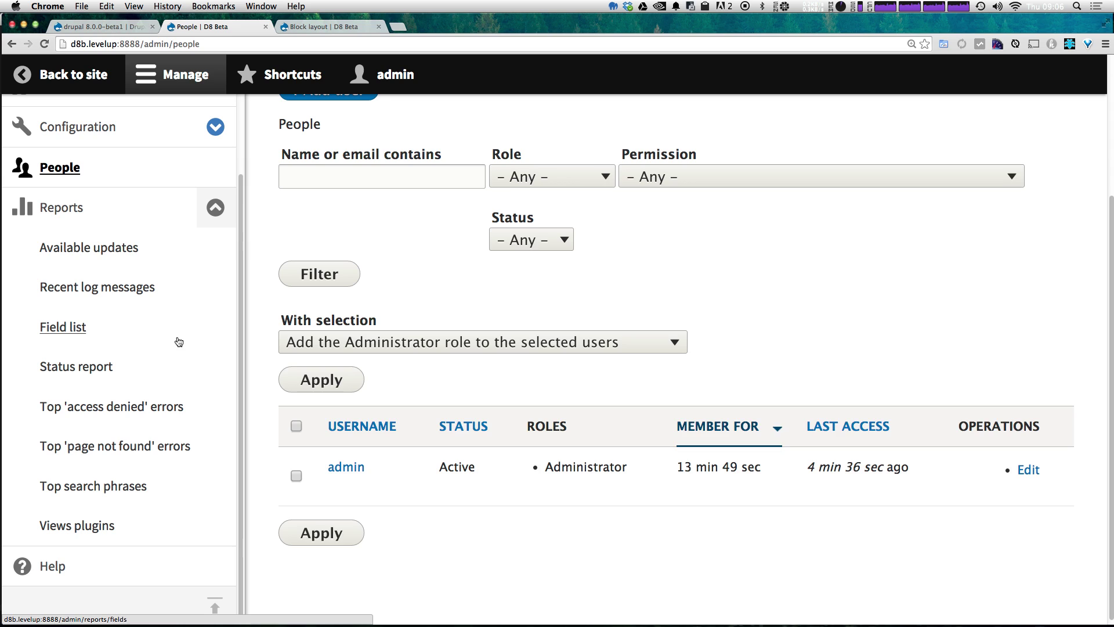
{"action": "scroll", "coordinate": [96, 239], "scroll_direction": "up", "scroll_amount": 1}
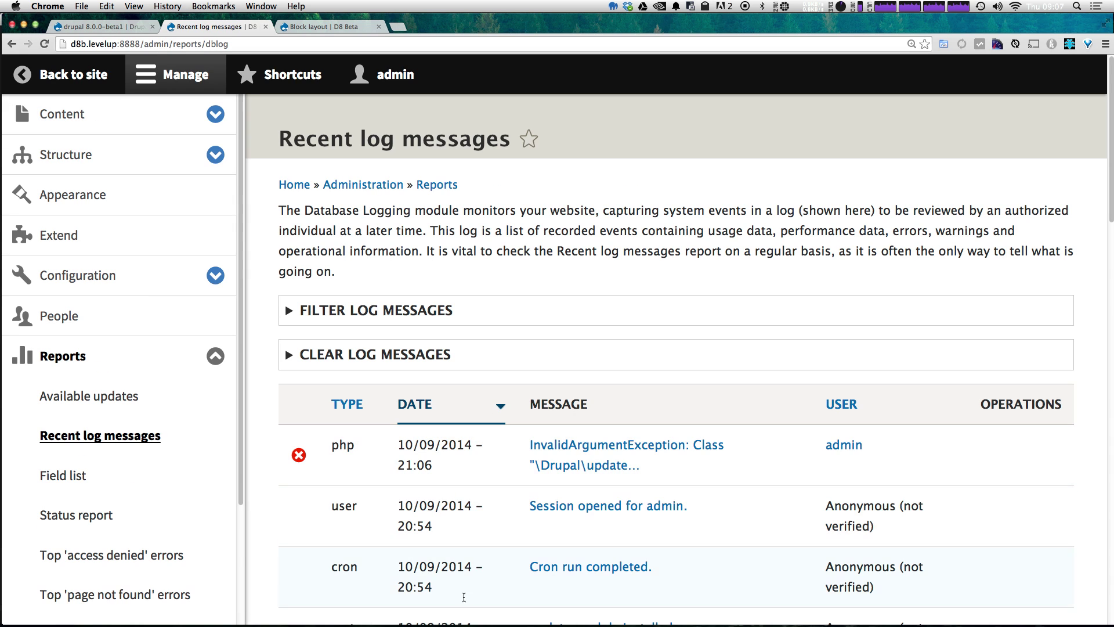
{"action": "scroll", "coordinate": [499, 523], "scroll_direction": "down", "scroll_amount": 5}
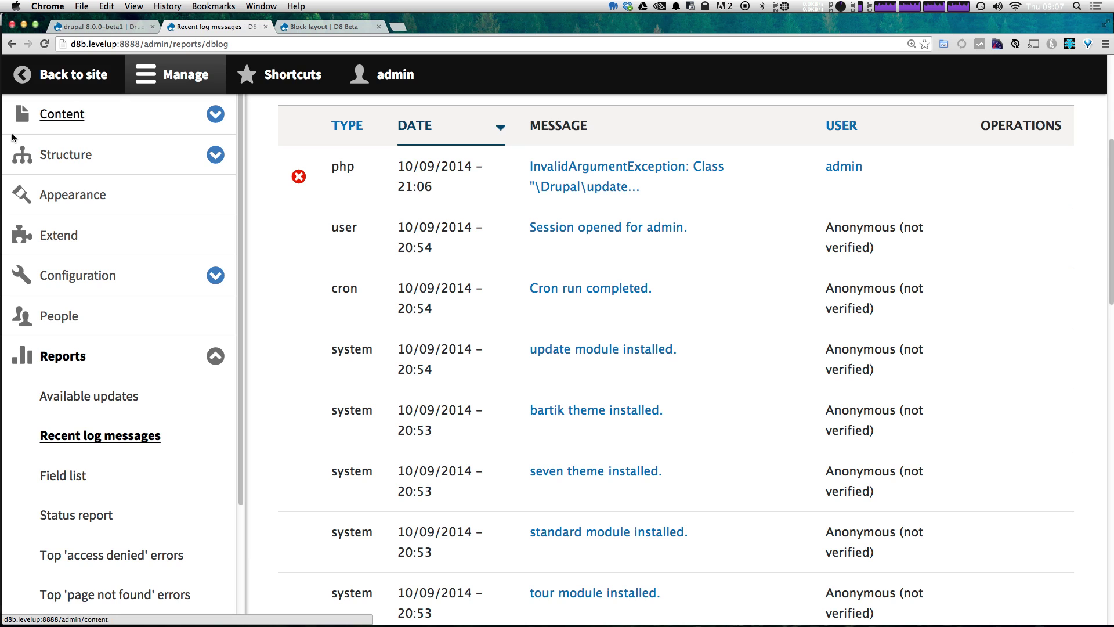
{"action": "left_click", "coordinate": [12, 43]}
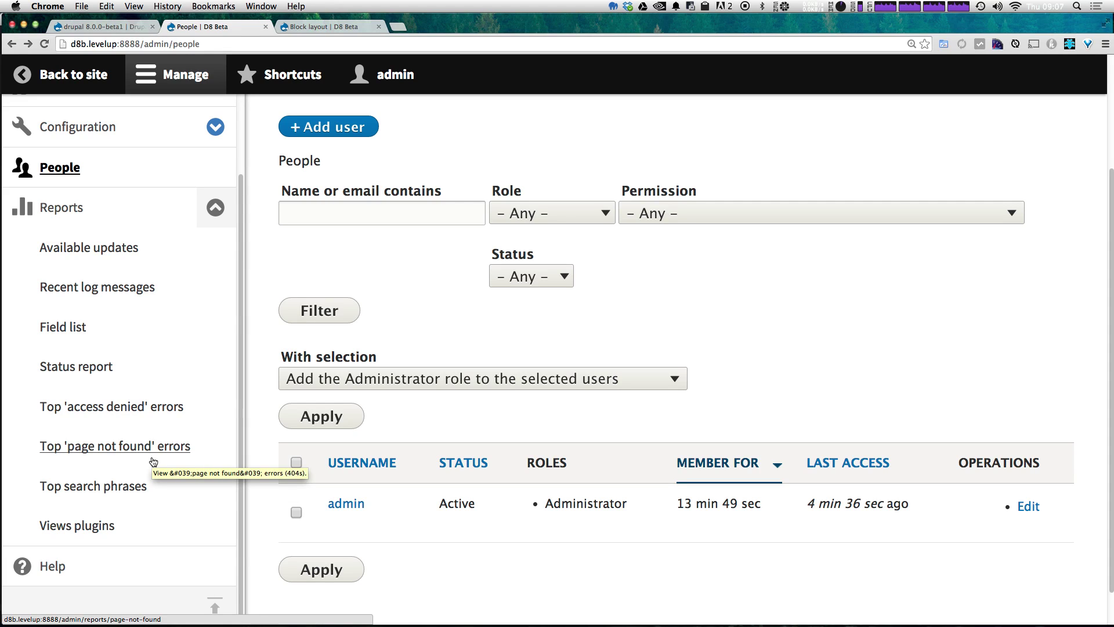
{"action": "left_click", "coordinate": [147, 584]}
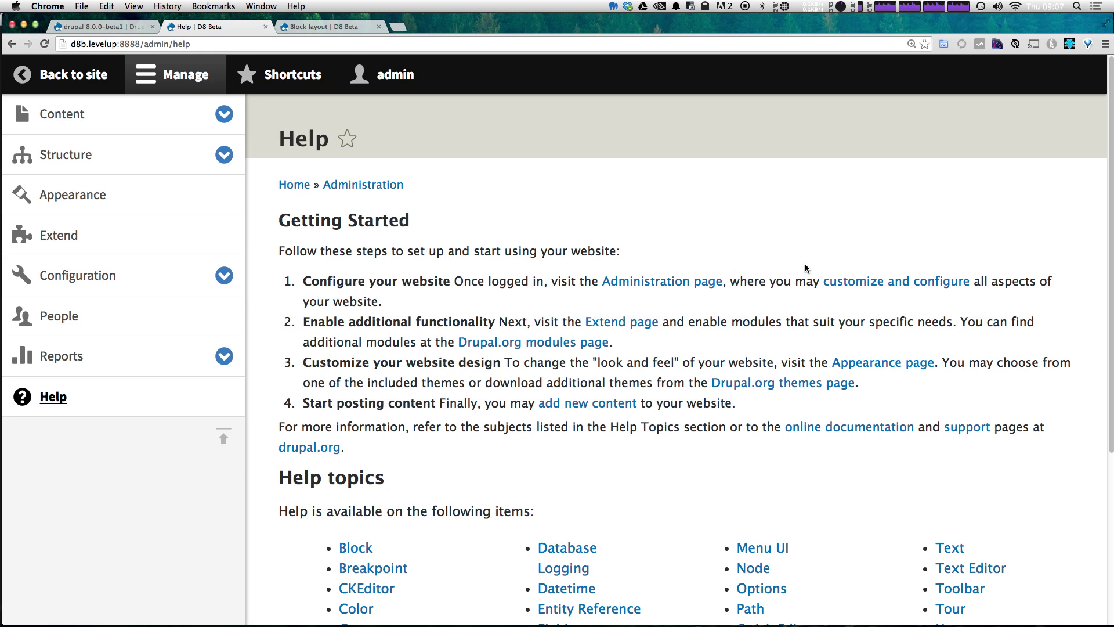
Step: Read the Views help topic and follow its online Views documentation link
{"action": "scroll", "coordinate": [810, 271], "scroll_direction": "down", "scroll_amount": 5}
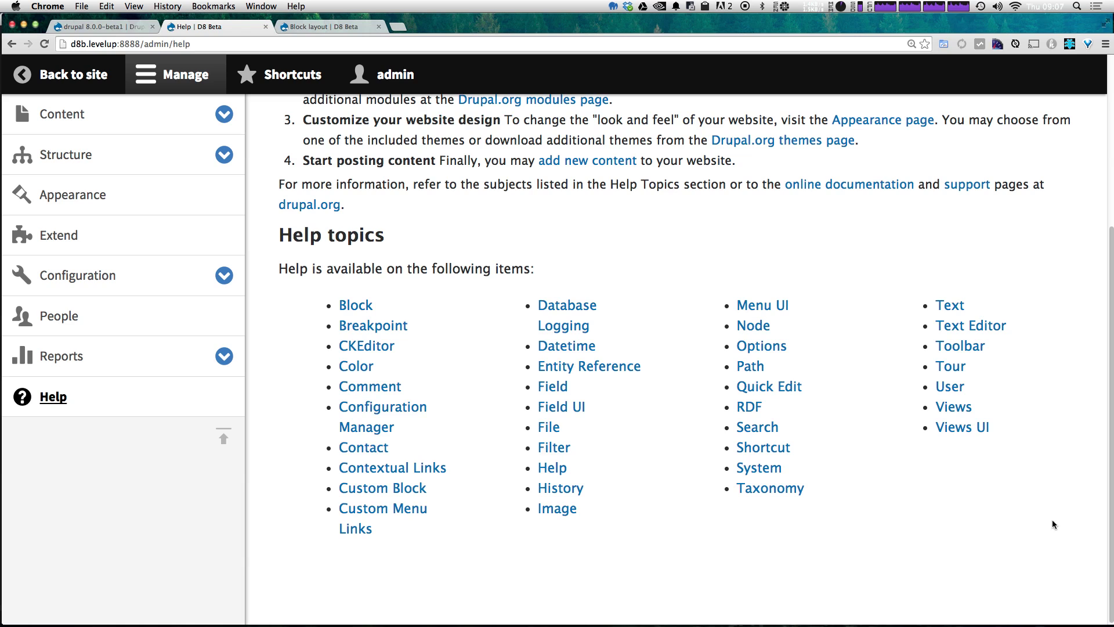
{"action": "left_click", "coordinate": [972, 410]}
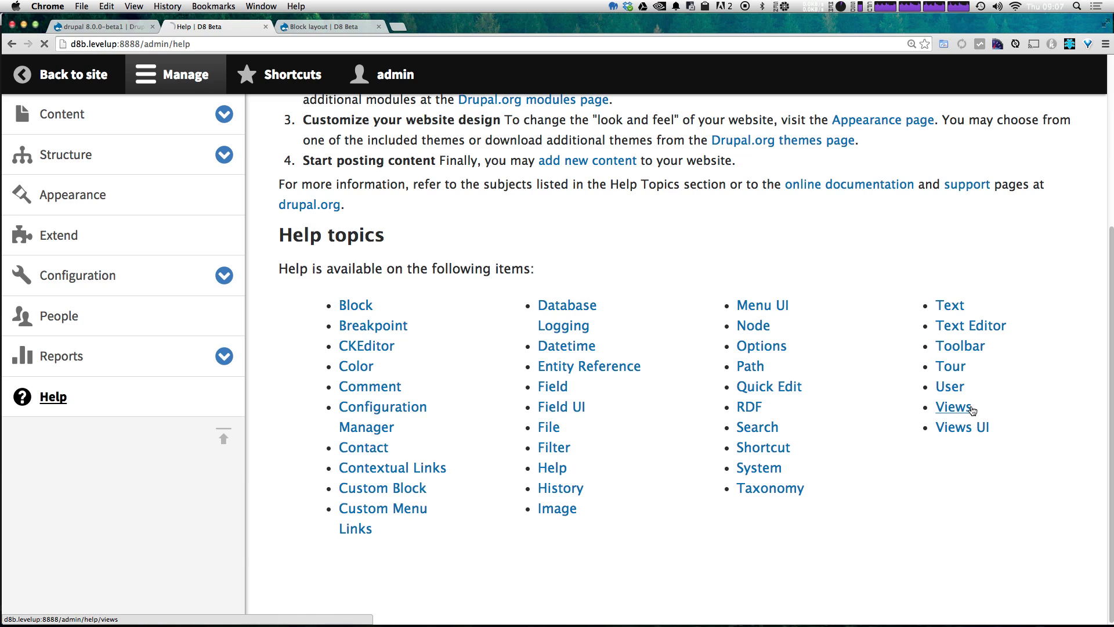
{"action": "scroll", "coordinate": [466, 358], "scroll_direction": "down", "scroll_amount": 2}
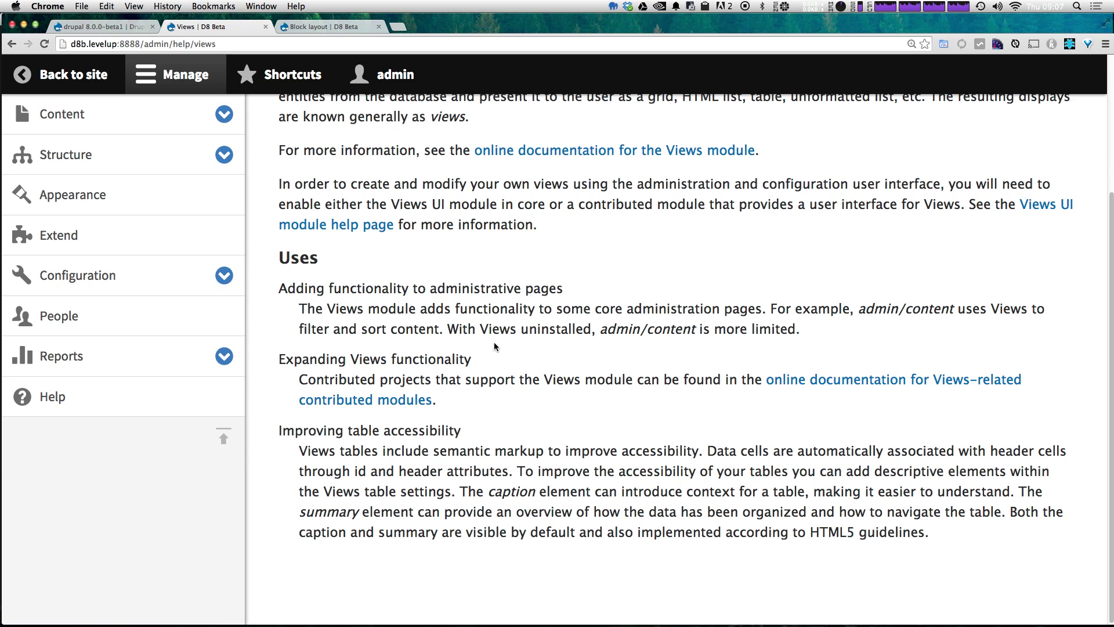
{"action": "scroll", "coordinate": [635, 377], "scroll_direction": "up", "scroll_amount": 3}
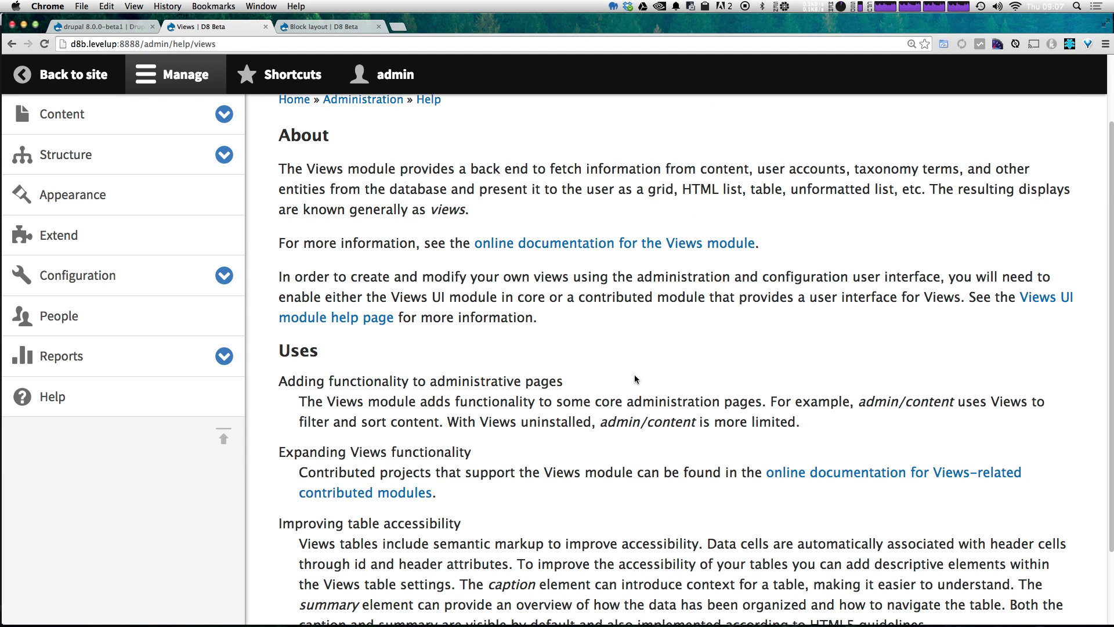
{"action": "left_click", "coordinate": [544, 244]}
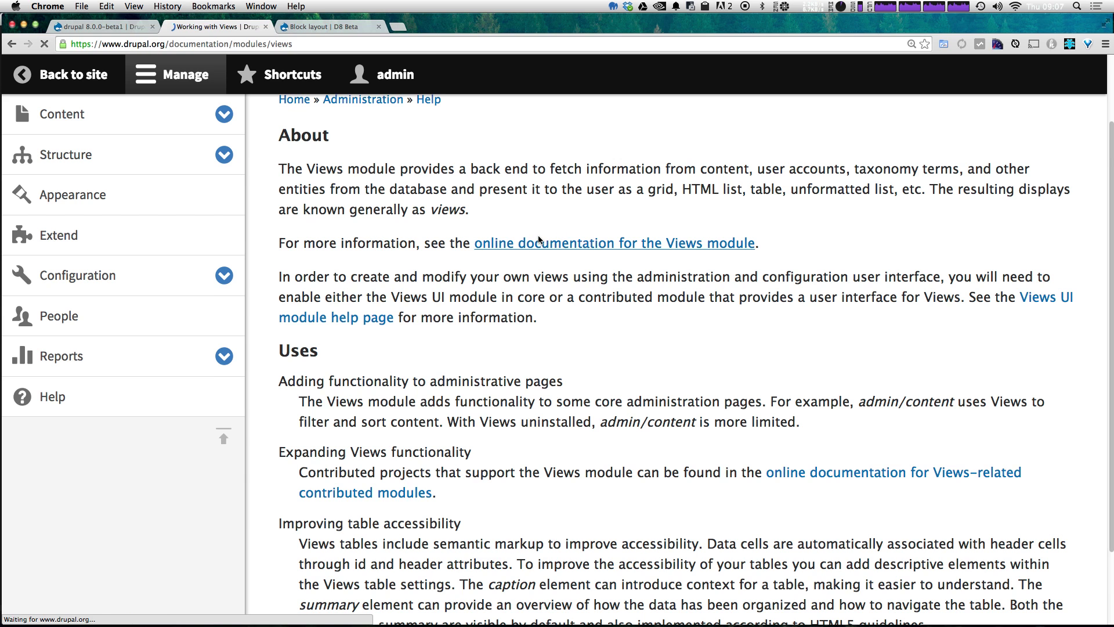
Step: Scroll the Block layout page to review its regions and blocks
{"action": "scroll", "coordinate": [663, 350], "scroll_direction": "down", "scroll_amount": 14}
{"action": "scroll", "coordinate": [663, 350], "scroll_direction": "up", "scroll_amount": 8}
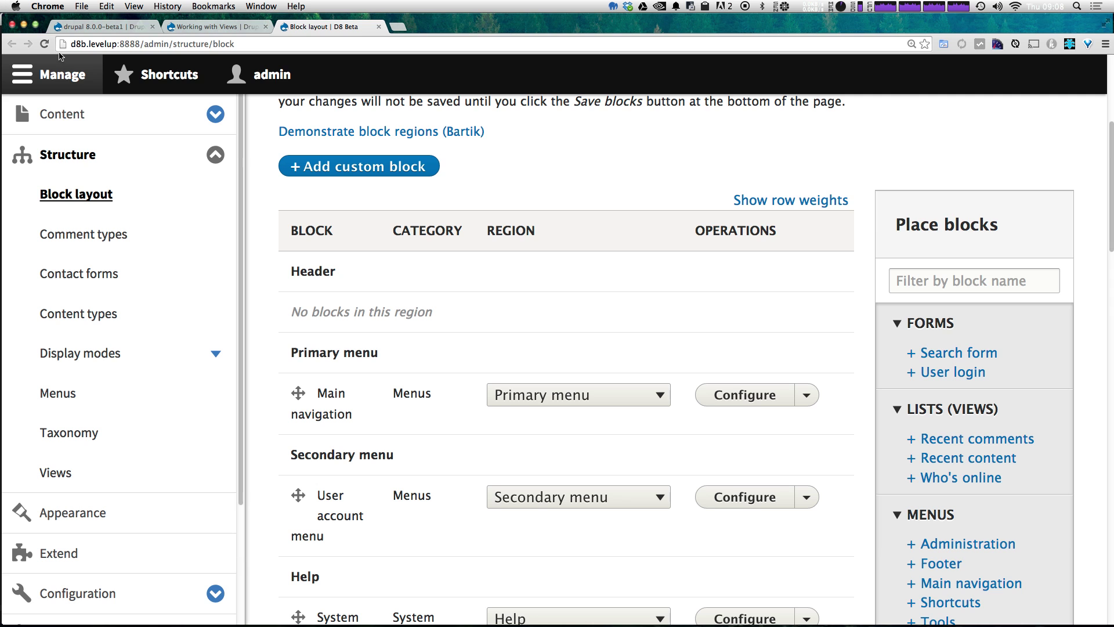
Step: Collapse Structure and close the Manage tray so Block layout shows Bartik and Seven tabs full-width
{"action": "left_click", "coordinate": [217, 160]}
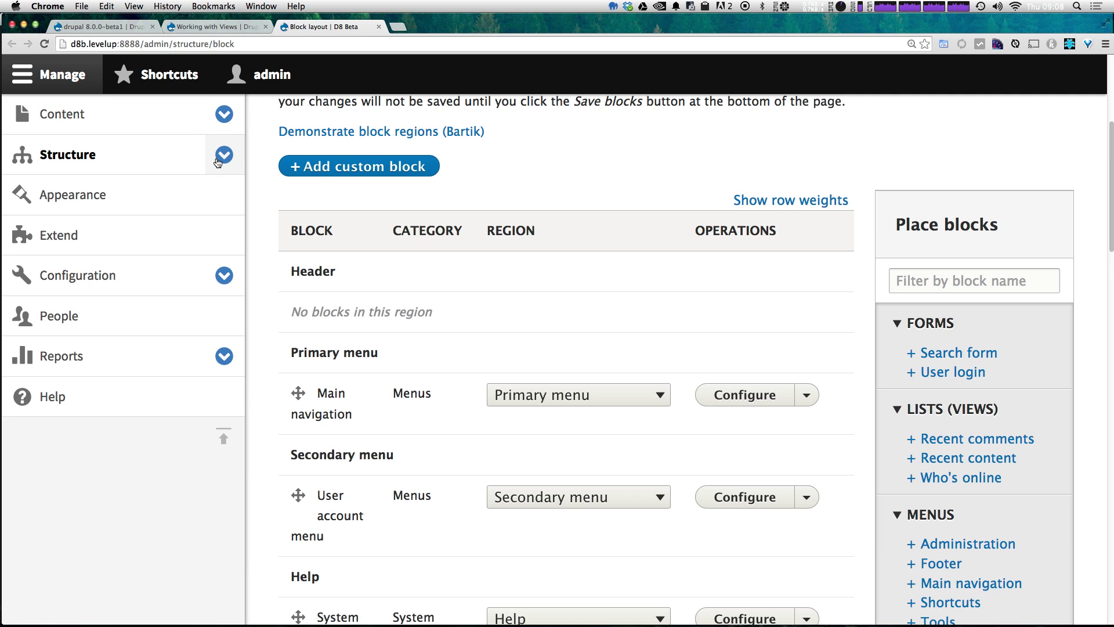
{"action": "left_click", "coordinate": [73, 84]}
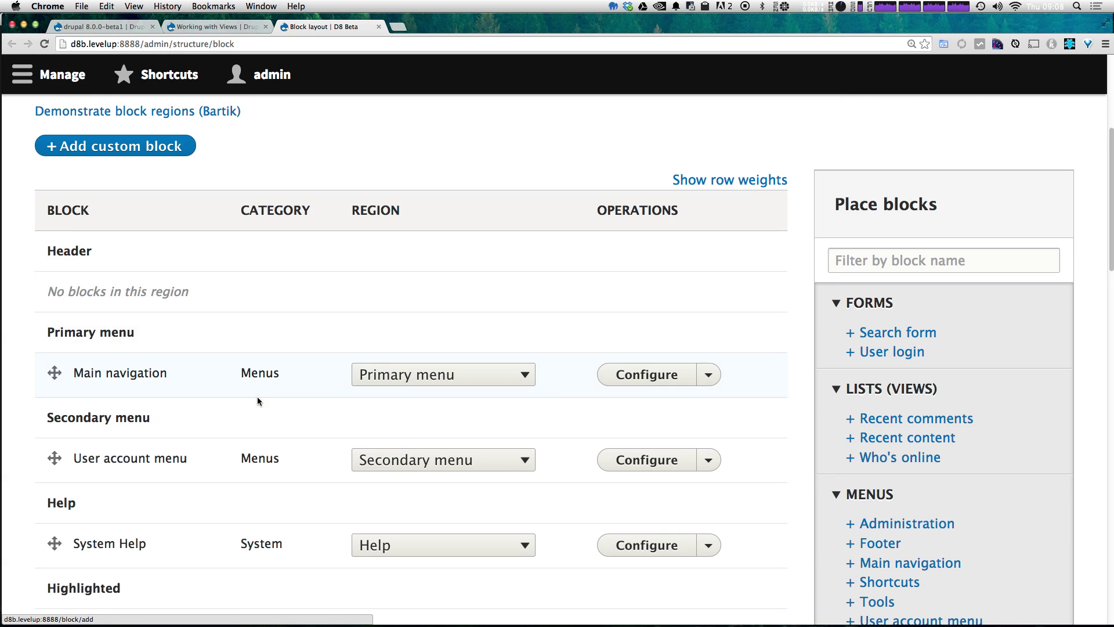
{"action": "scroll", "coordinate": [283, 420], "scroll_direction": "up", "scroll_amount": 5}
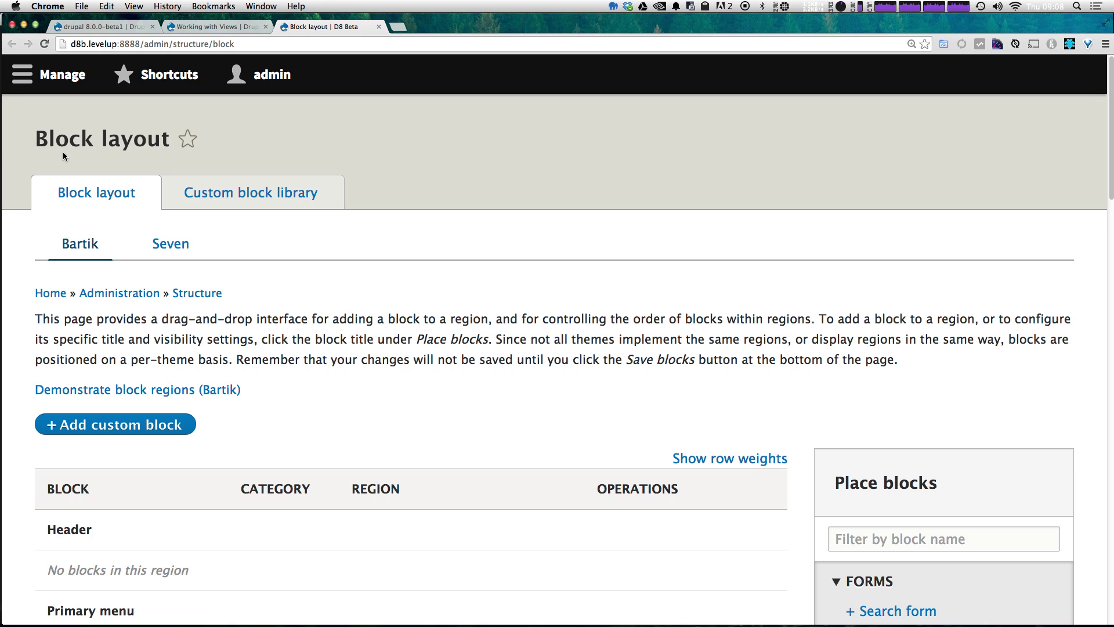